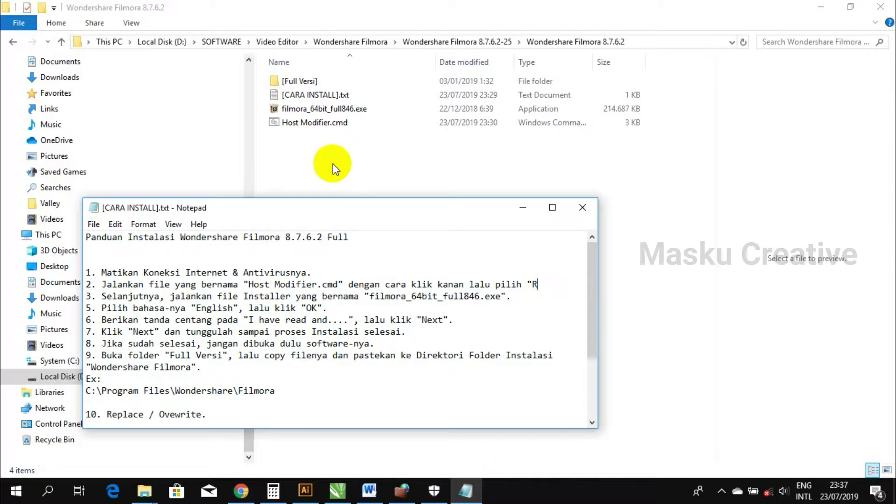
# Step: Run Host Modifier.cmd as administrator and dismiss its console window once the script completes
pyautogui.click(386, 169)
pyautogui.click(321, 124)
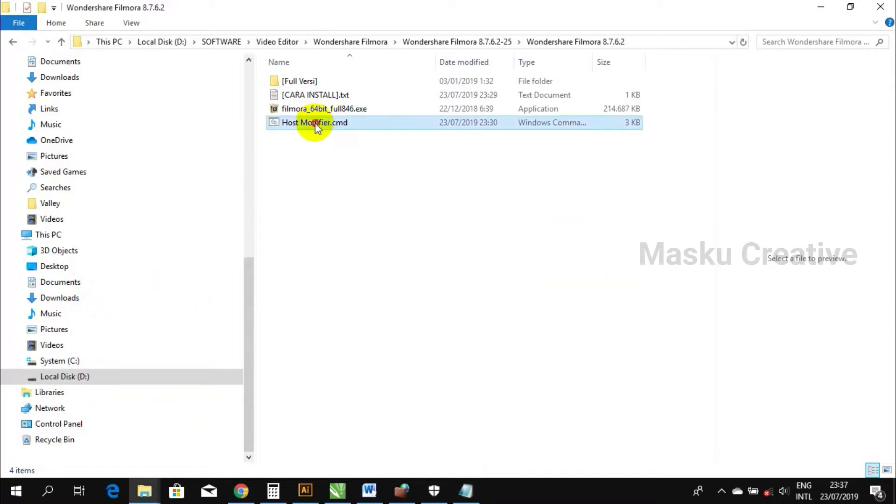
pyautogui.click(316, 124)
pyautogui.rightClick(315, 122)
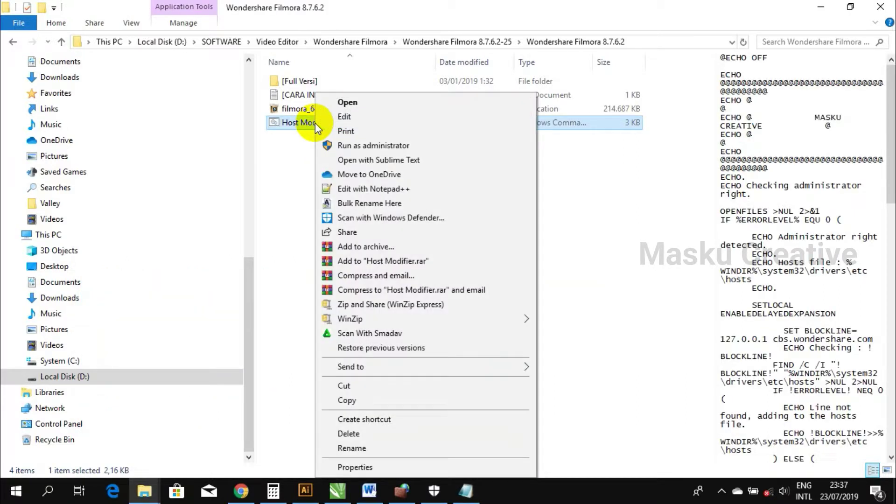
pyautogui.click(349, 147)
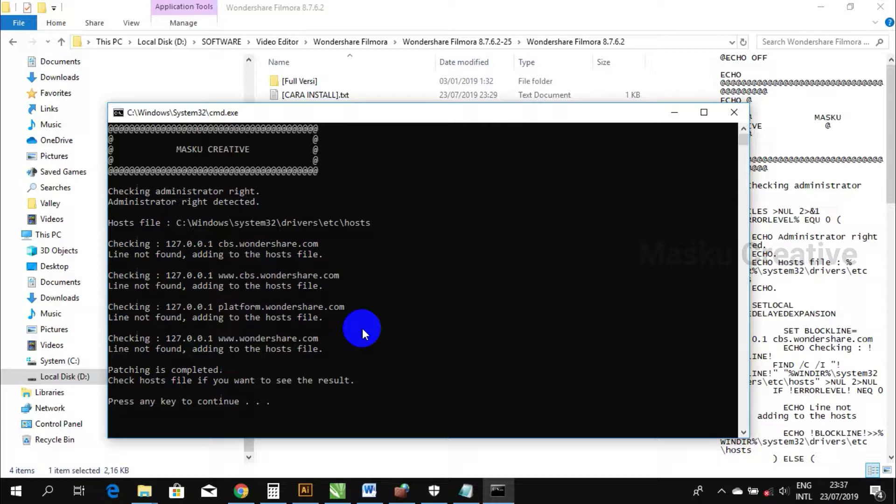
pyautogui.press('Return')
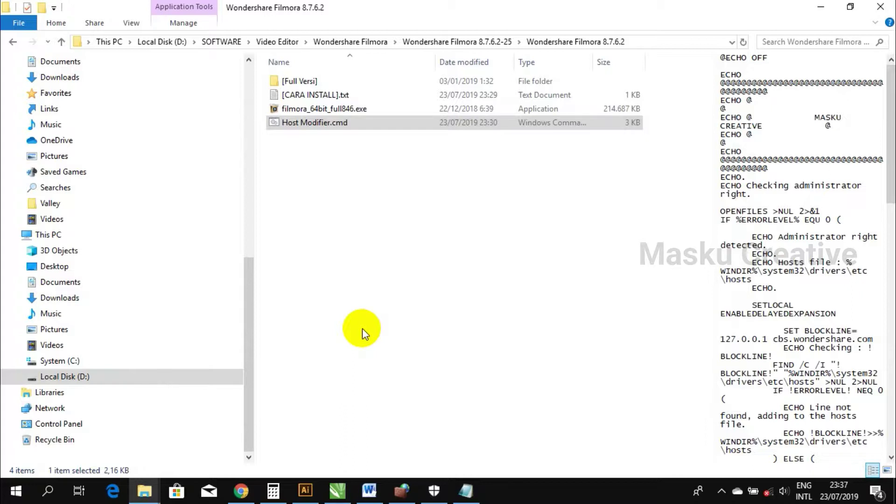
# Step: Remove the trailing "R" from line 2 of the [CARA INSTALL].txt notes and highlight the installer instruction in line 3
pyautogui.click(466, 490)
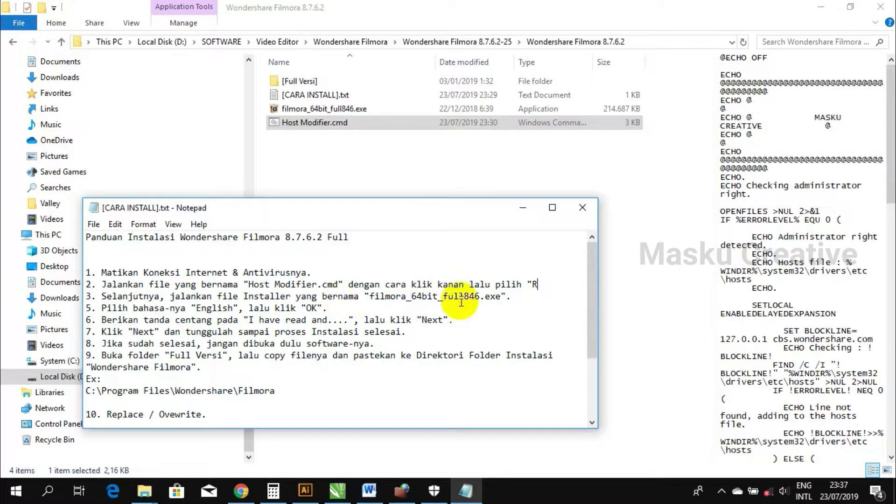
pyautogui.press('BackSpace')
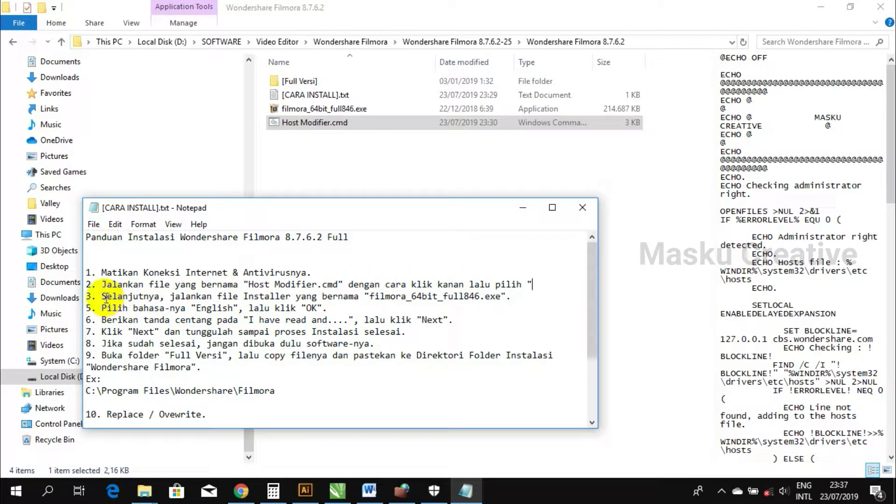
pyautogui.moveTo(102, 297); pyautogui.dragTo(501, 300)
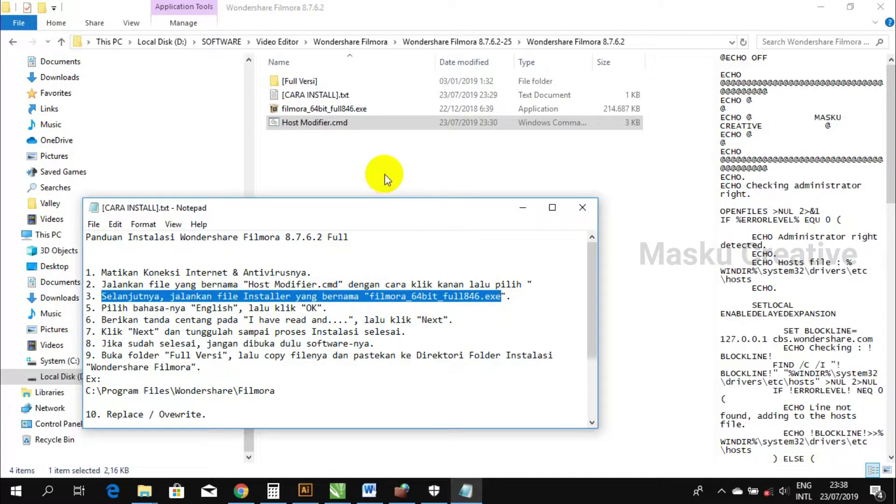
# Step: Launch filmora_64bit_full846.exe and confirm English as the setup language
pyautogui.click(373, 168)
pyautogui.click(318, 110)
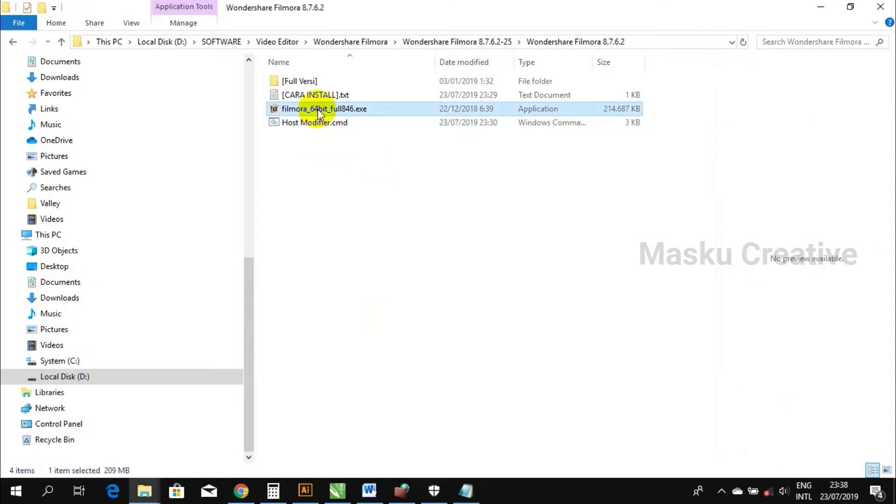
pyautogui.doubleClick(318, 111)
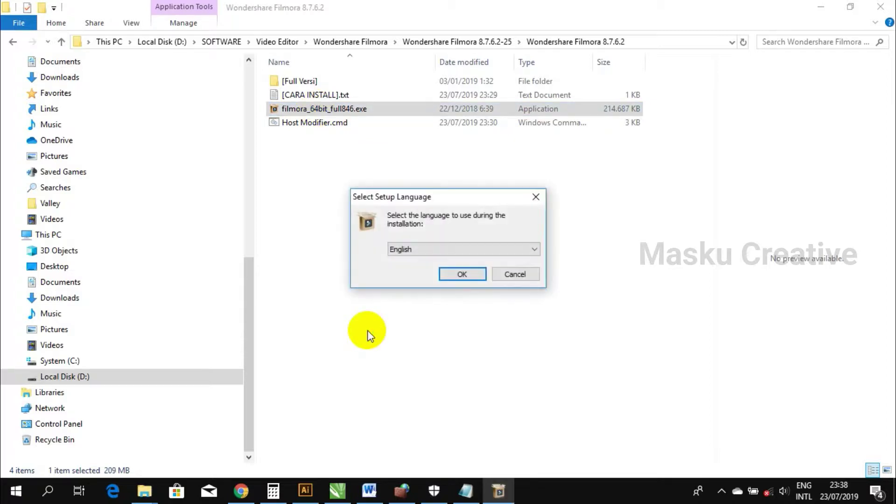
pyautogui.click(428, 250)
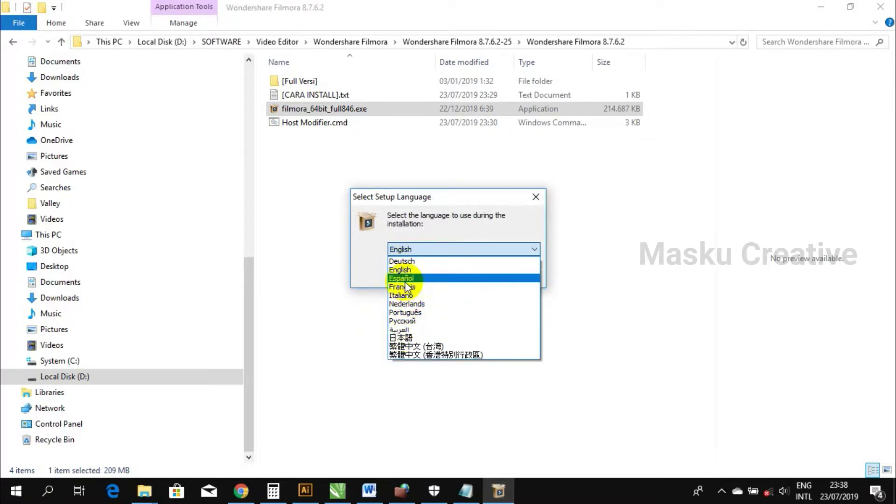
pyautogui.click(404, 270)
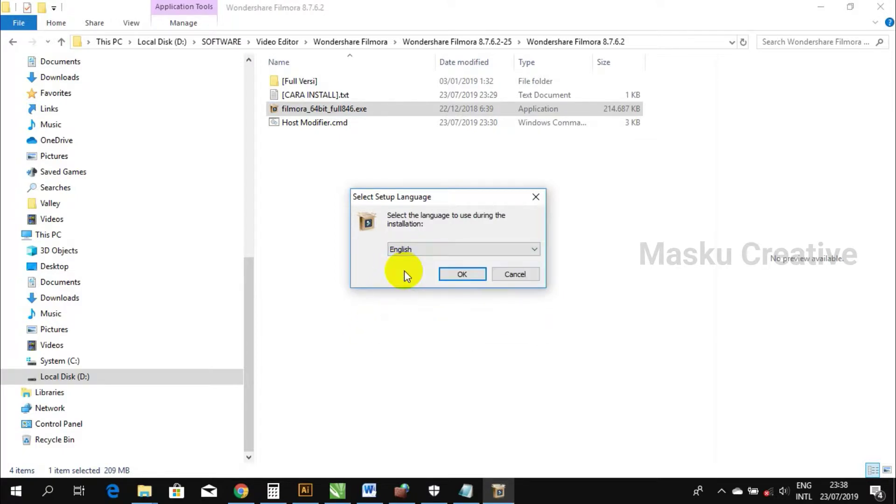
pyautogui.click(454, 274)
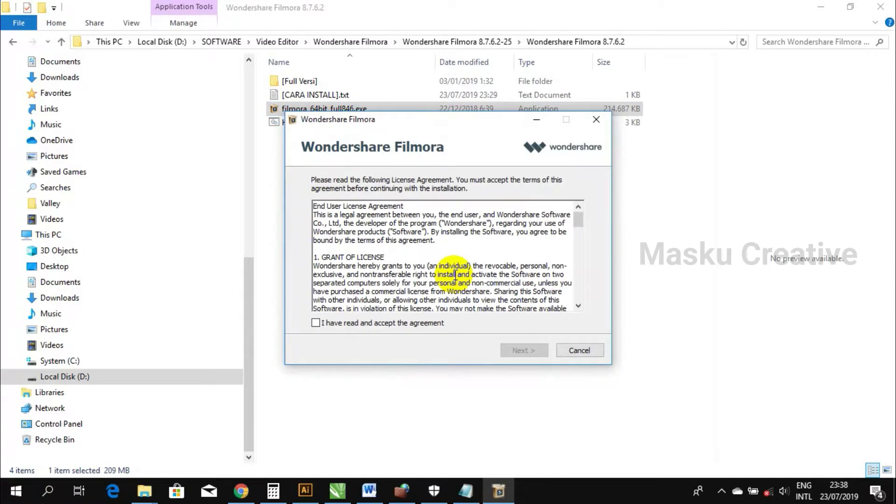
# Step: Accept the license agreement and install Filmora into C:\Program Files\Wondershare\Filmora, closing the browser window that the installer opens
pyautogui.click(315, 323)
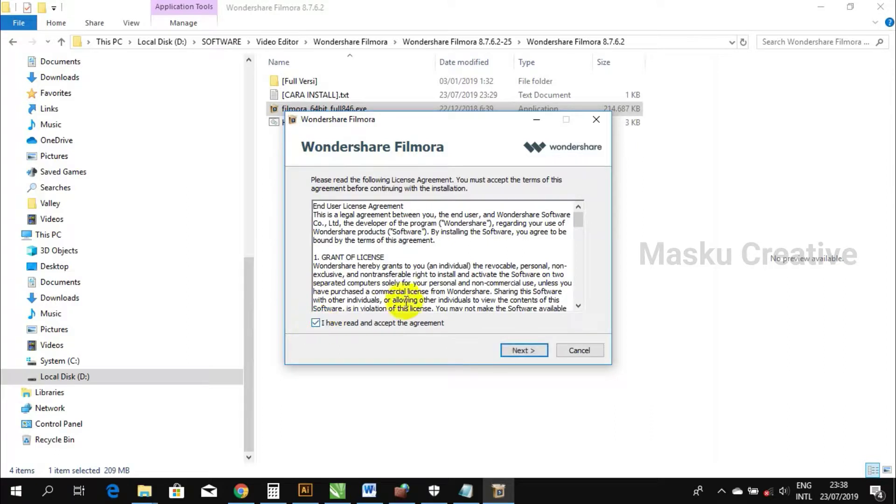
pyautogui.click(520, 351)
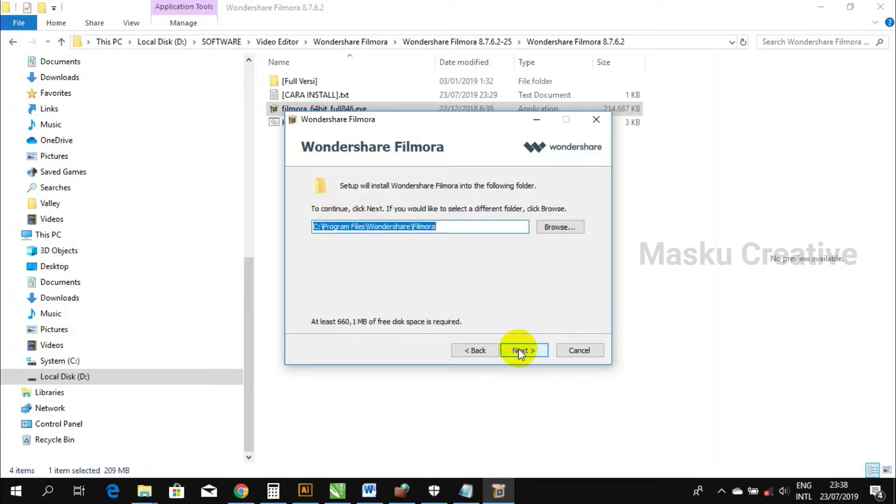
pyautogui.click(312, 228)
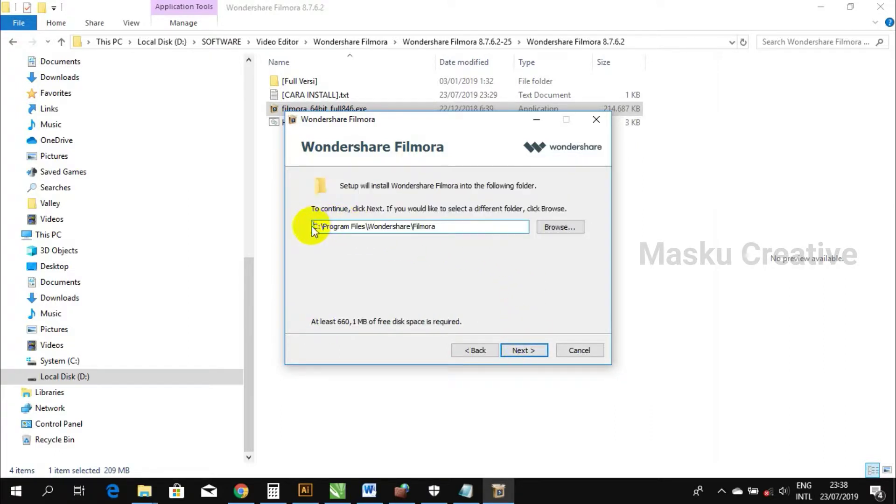
pyautogui.moveTo(313, 227); pyautogui.dragTo(465, 222)
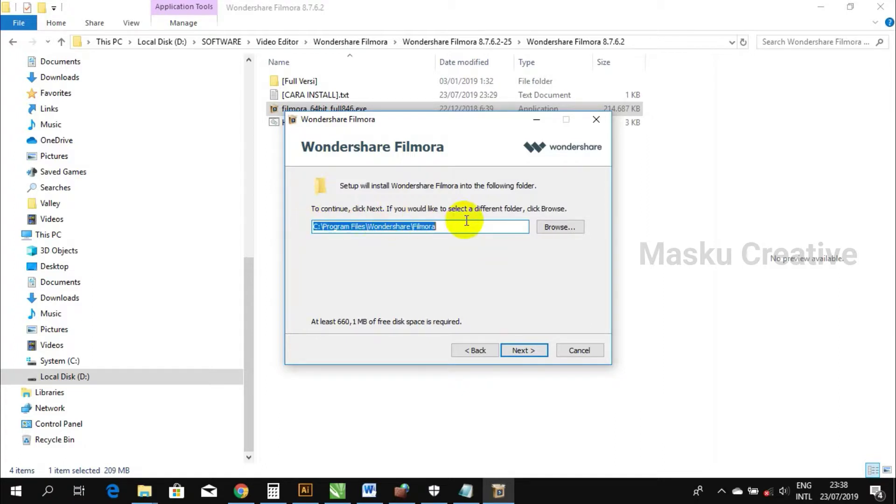
pyautogui.click(523, 352)
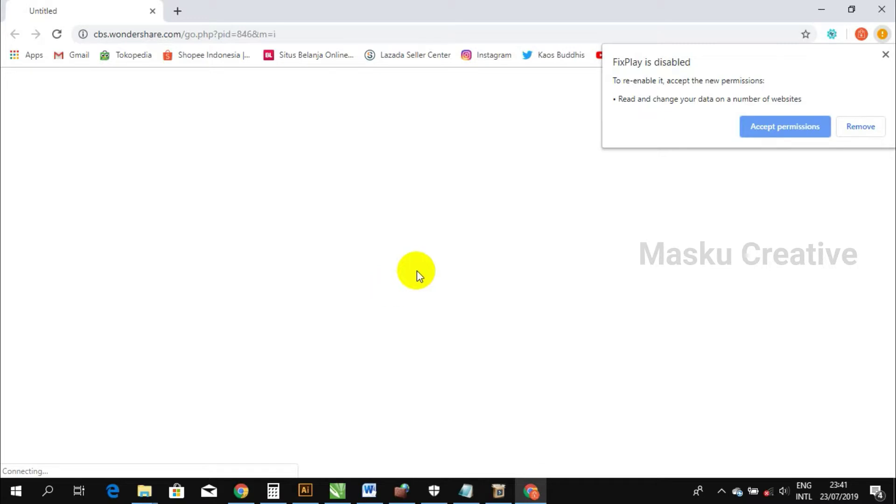
pyautogui.click(886, 55)
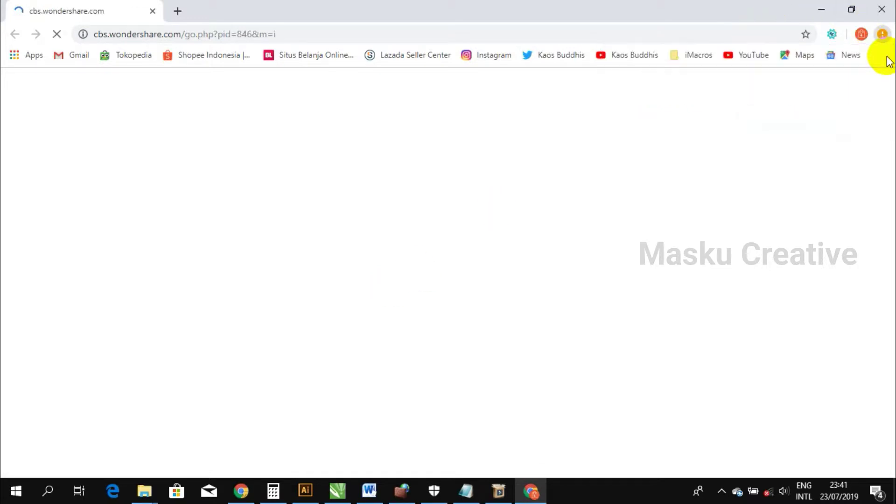
pyautogui.click(881, 9)
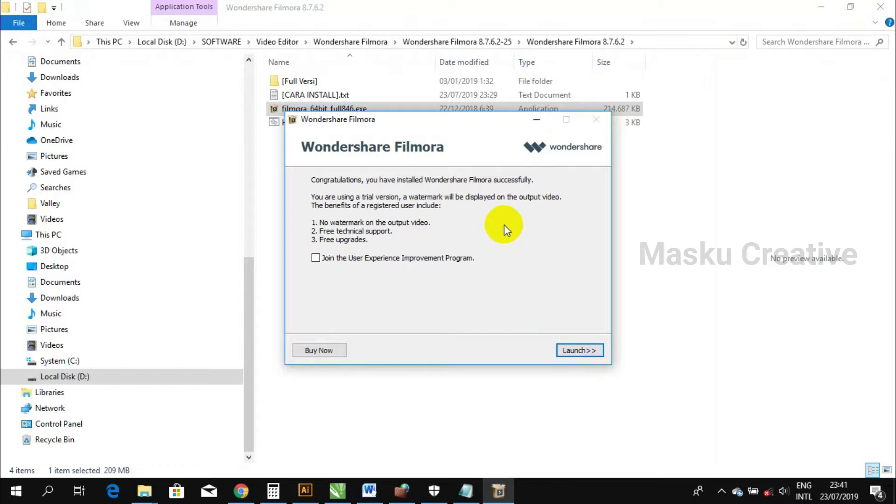
# Step: Review lines 8 and 9 of the [CARA INSTALL].txt notes, highlighting the "Full Versi" copy instruction and the example installation path
pyautogui.click(466, 491)
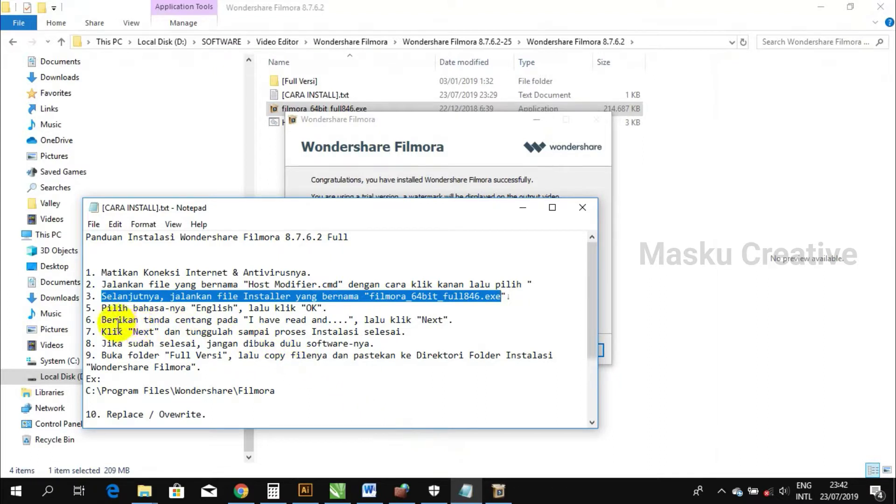
pyautogui.click(264, 320)
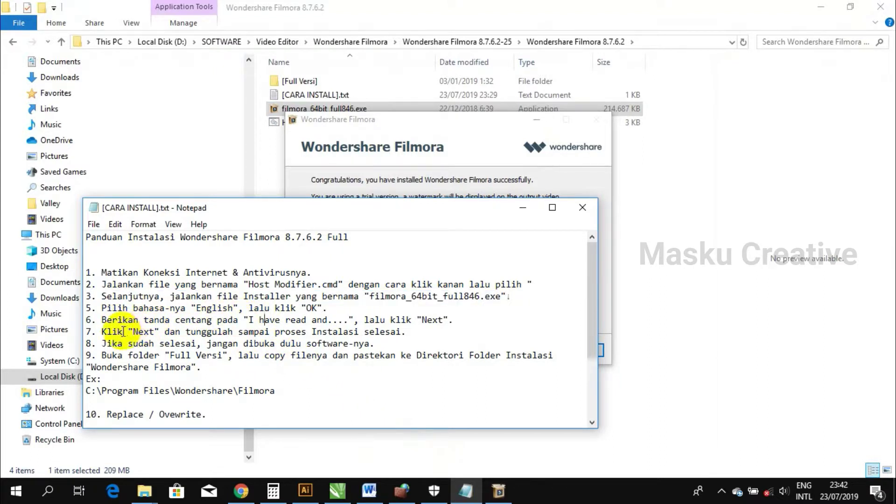
pyautogui.moveTo(102, 344); pyautogui.dragTo(409, 341)
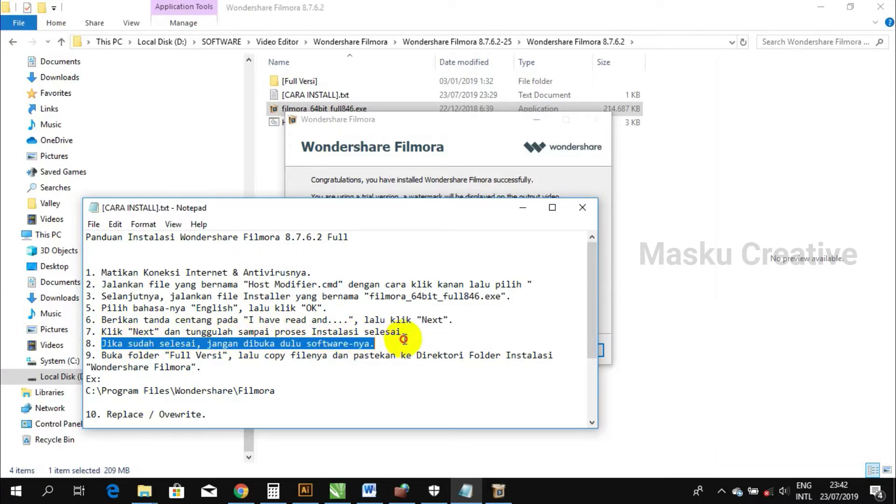
pyautogui.click(104, 356)
pyautogui.moveTo(104, 355); pyautogui.dragTo(224, 356)
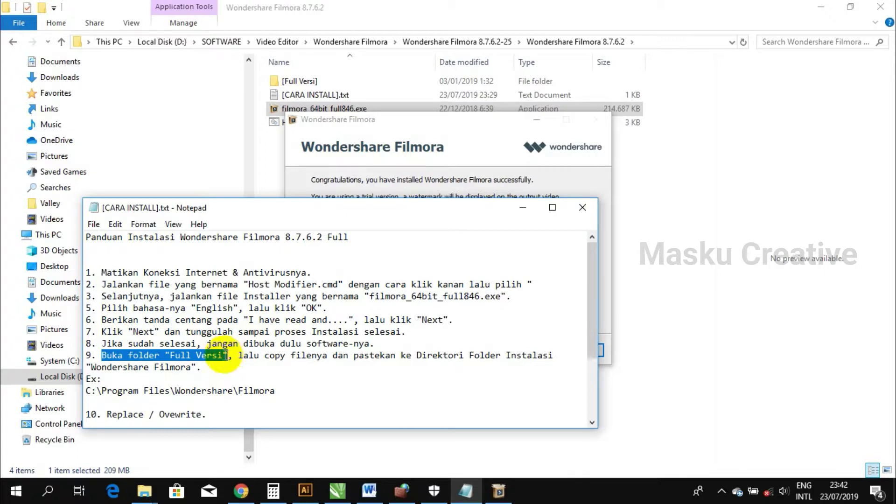
pyautogui.click(173, 355)
pyautogui.moveTo(100, 356); pyautogui.dragTo(221, 355)
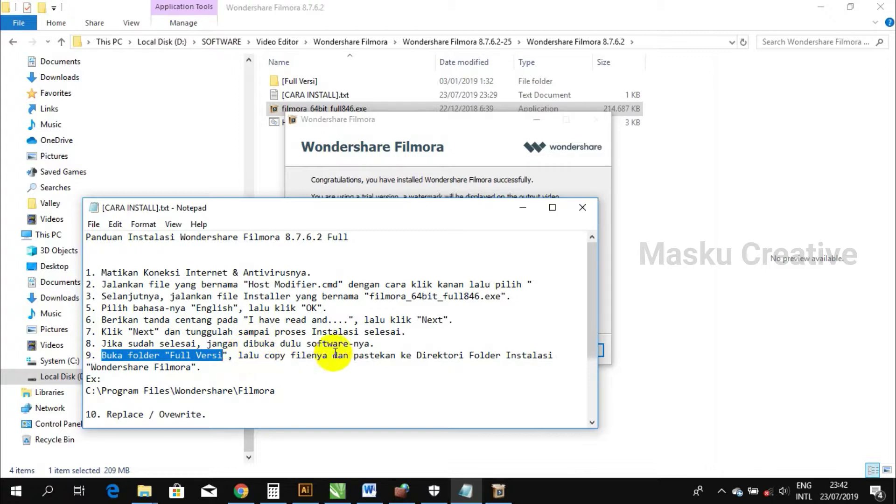
pyautogui.moveTo(567, 355); pyautogui.dragTo(243, 358)
pyautogui.moveTo(88, 390); pyautogui.dragTo(286, 392)
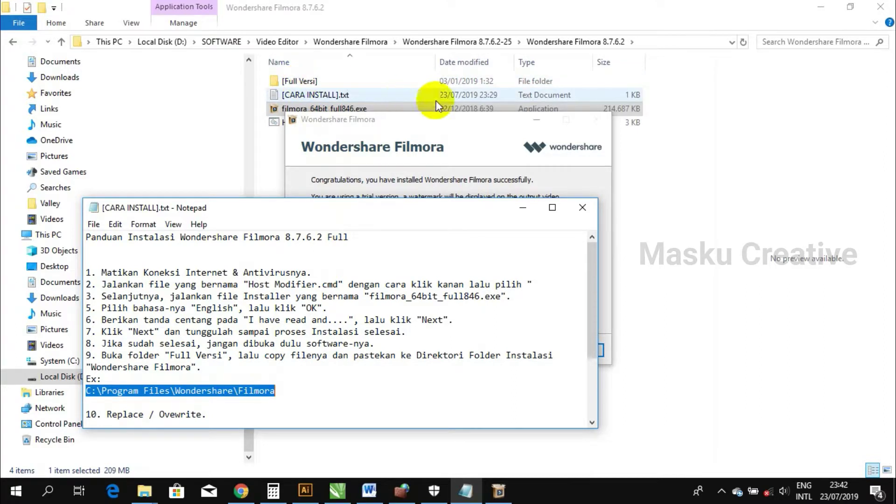
# Step: Minimize the installer window and copy Filmora.exe from the [Full Versi] folder
pyautogui.click(525, 125)
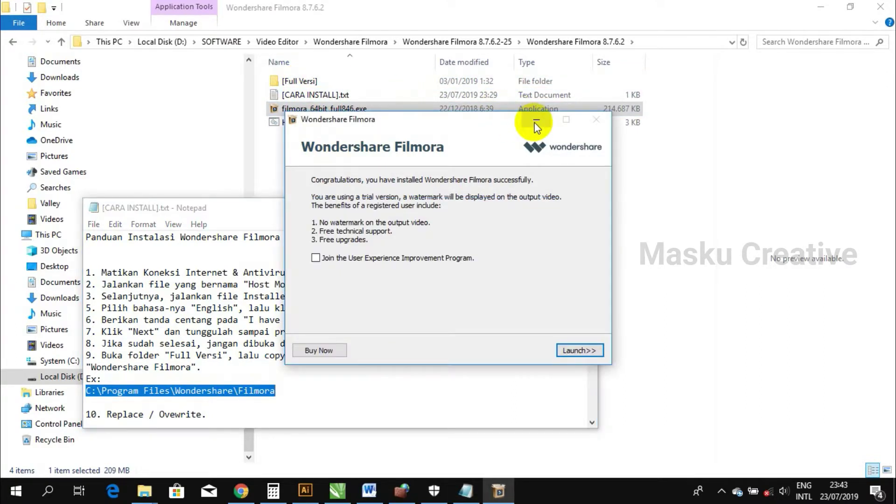
pyautogui.doubleClick(300, 84)
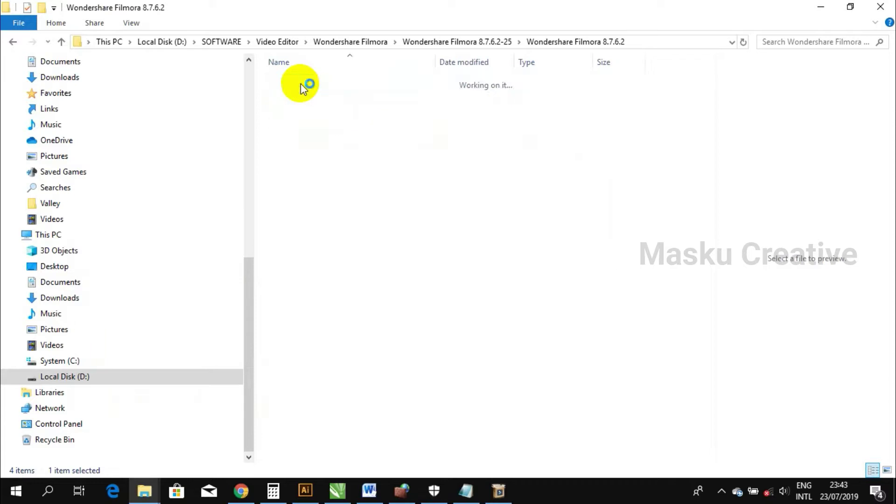
pyautogui.click(301, 82)
pyautogui.rightClick(300, 82)
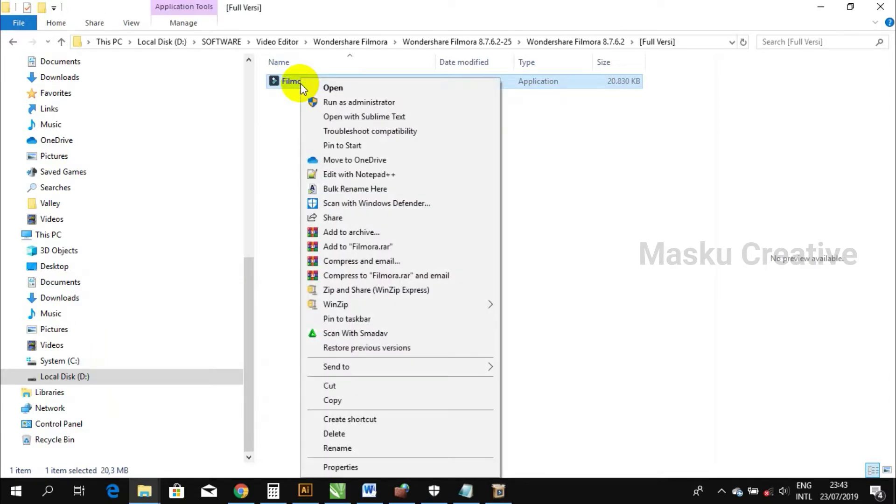
pyautogui.click(343, 399)
pyautogui.click(344, 294)
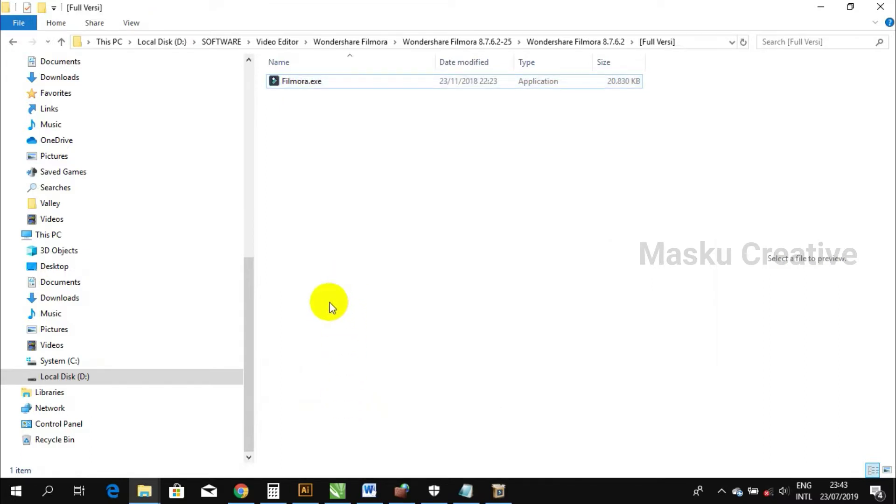
# Step: Open a second File Explorer window and go to the System (C:) drive through This PC
pyautogui.click(148, 494)
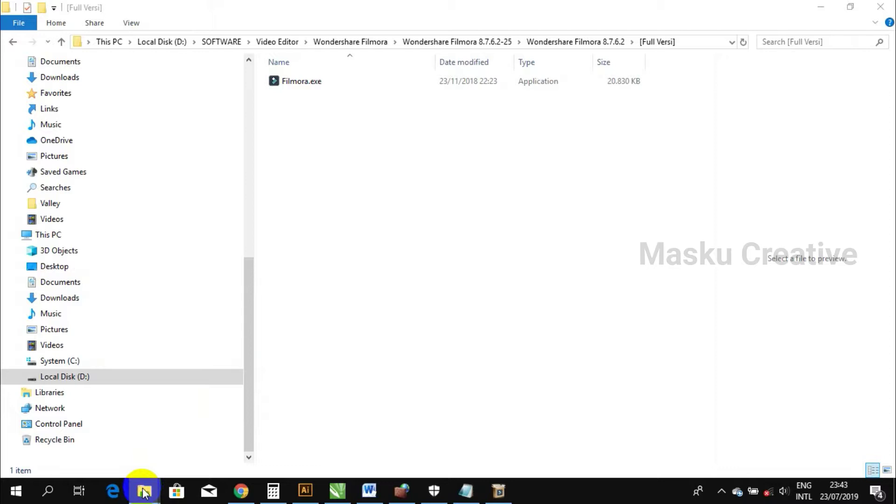
pyautogui.rightClick(144, 493)
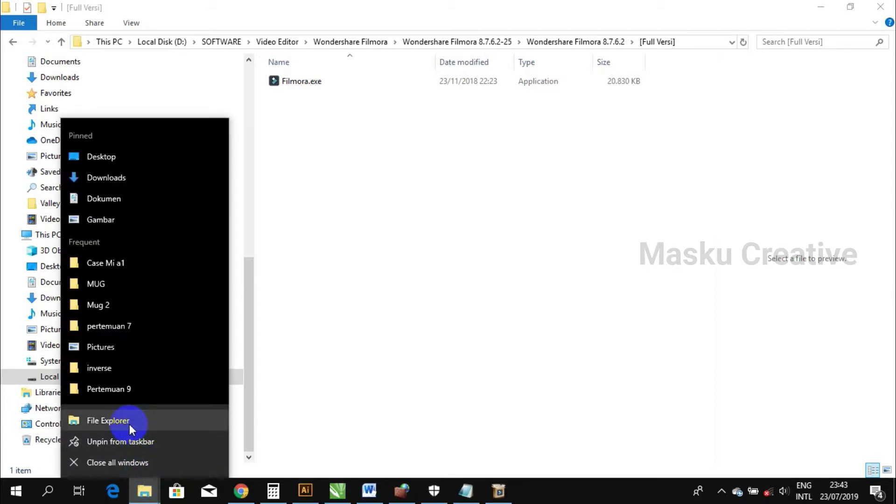
pyautogui.click(130, 424)
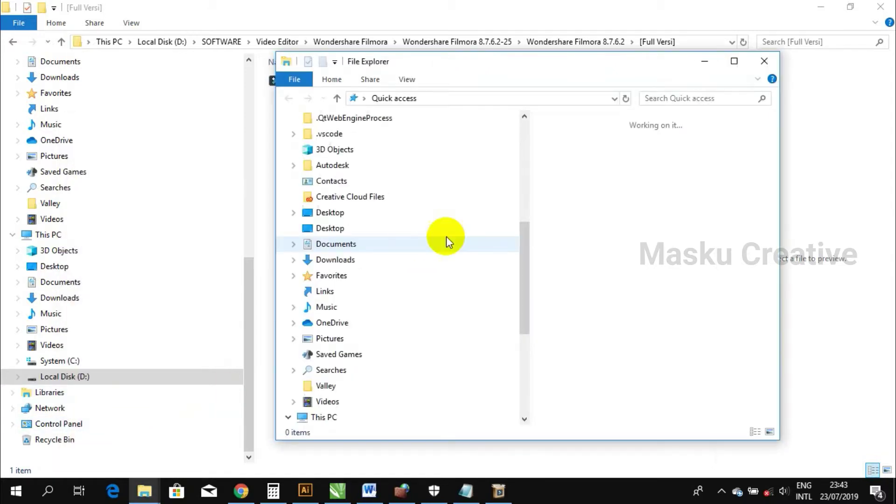
pyautogui.scroll(-2, 444, 355)
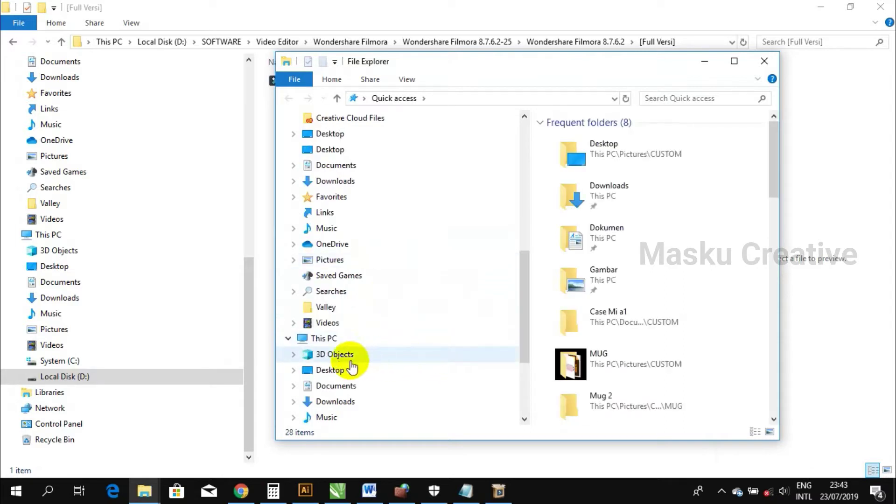
pyautogui.click(335, 339)
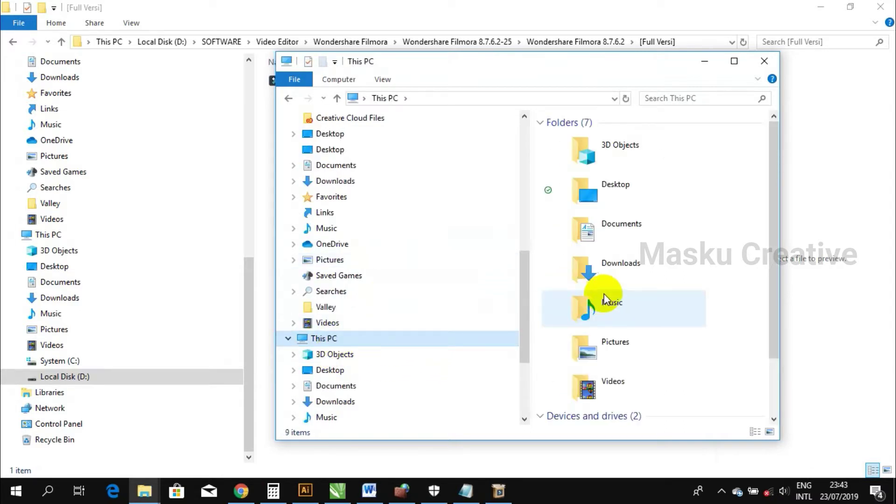
pyautogui.scroll(-2, 604, 294)
pyautogui.doubleClick(632, 365)
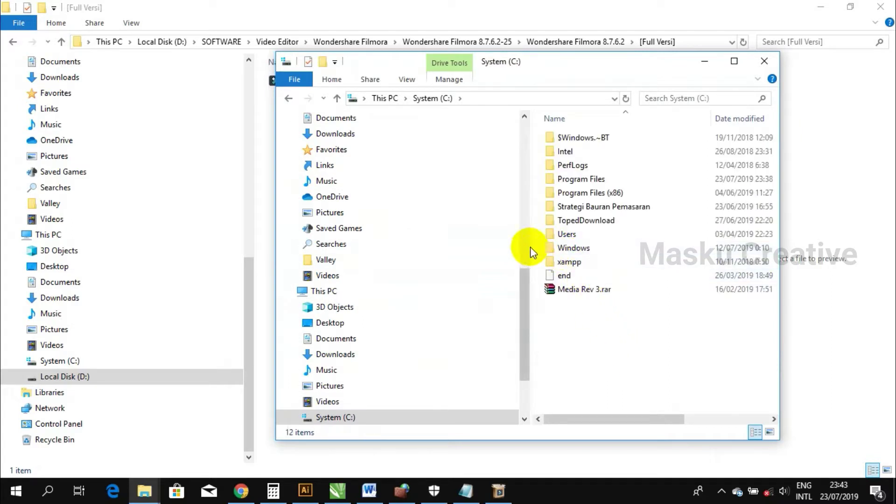
# Step: Go to the C:\Program Files\Wondershare\Filmora installation folder, adjusting the navigation pane width to show the file list
pyautogui.moveTo(527, 245); pyautogui.dragTo(303, 256)
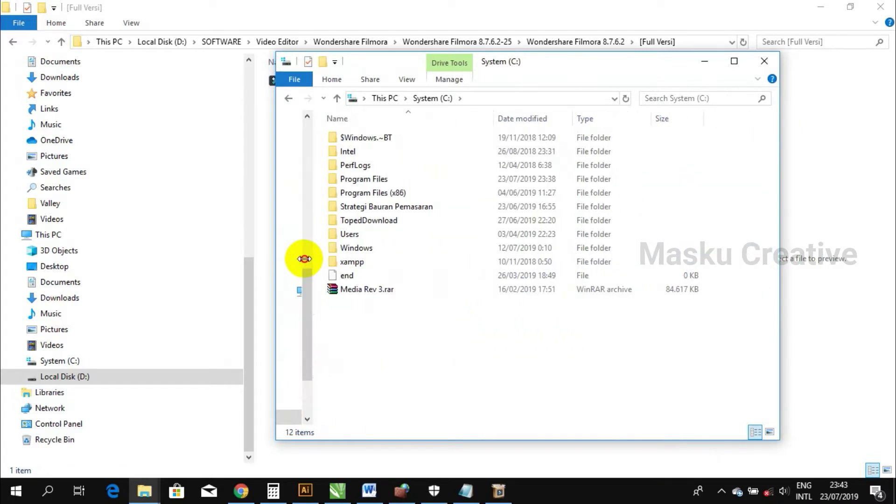
pyautogui.doubleClick(373, 181)
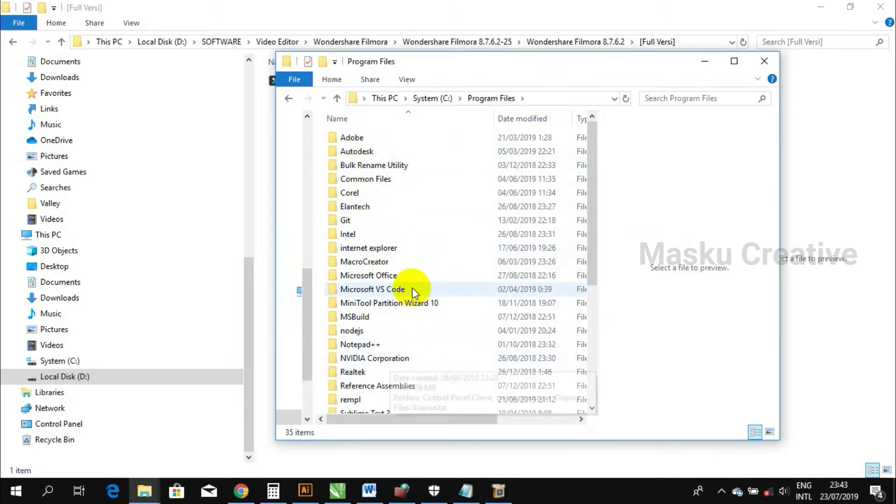
pyautogui.scroll(-5, 413, 292)
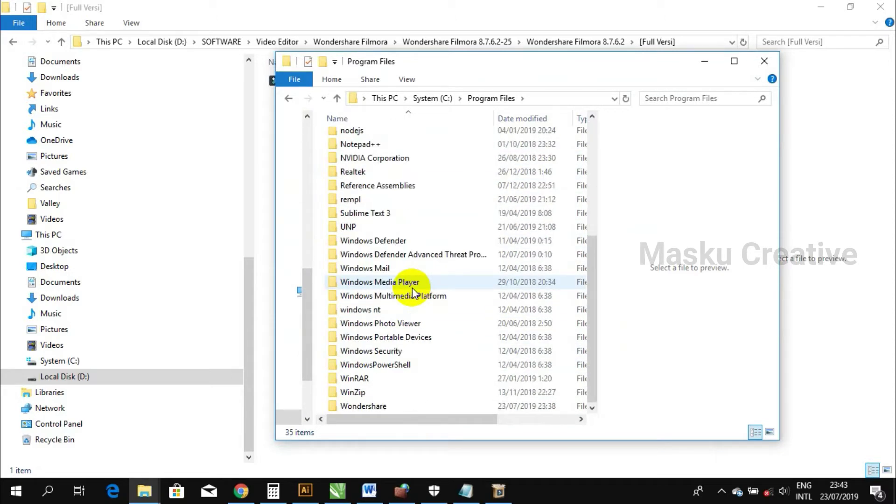
pyautogui.doubleClick(385, 406)
pyautogui.doubleClick(363, 138)
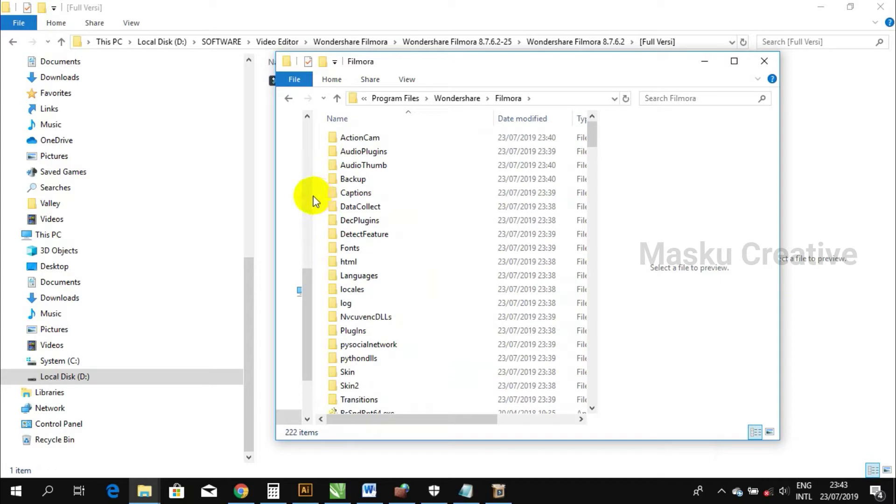
pyautogui.moveTo(313, 195); pyautogui.dragTo(386, 195)
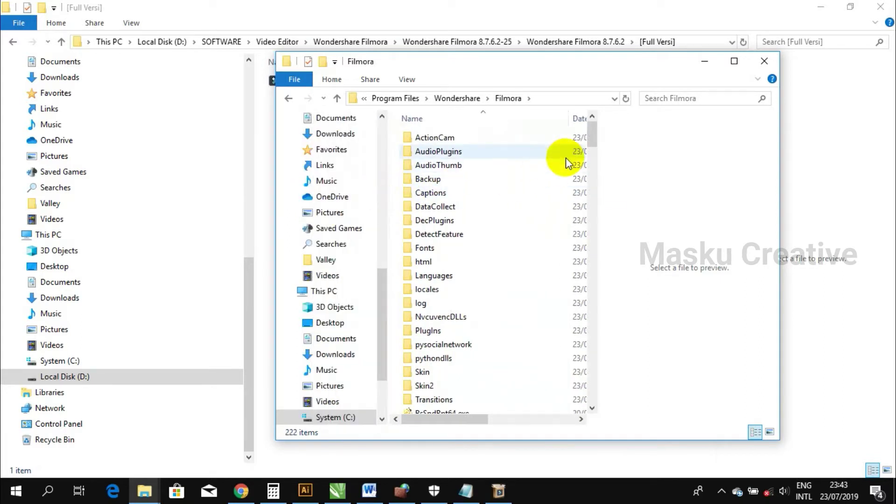
# Step: Paste the copied Filmora.exe into the Filmora installation folder, replacing the existing file, and close that File Explorer window
pyautogui.moveTo(593, 133); pyautogui.dragTo(597, 175)
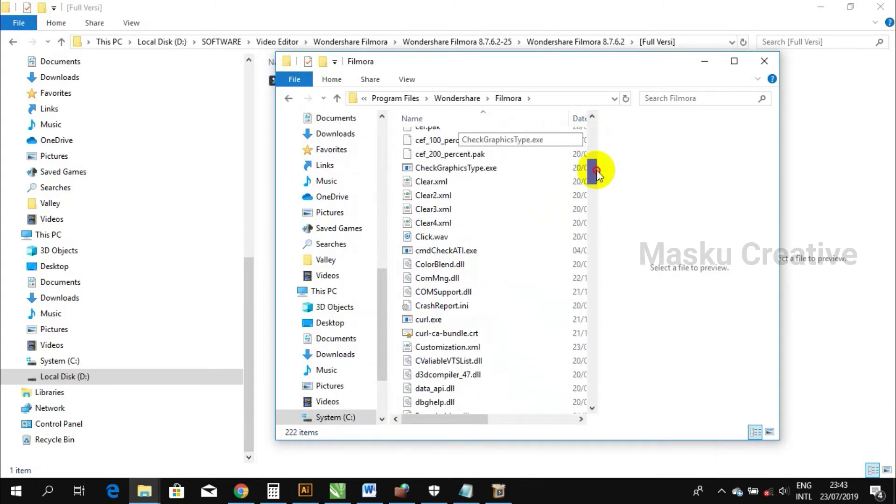
pyautogui.rightClick(554, 239)
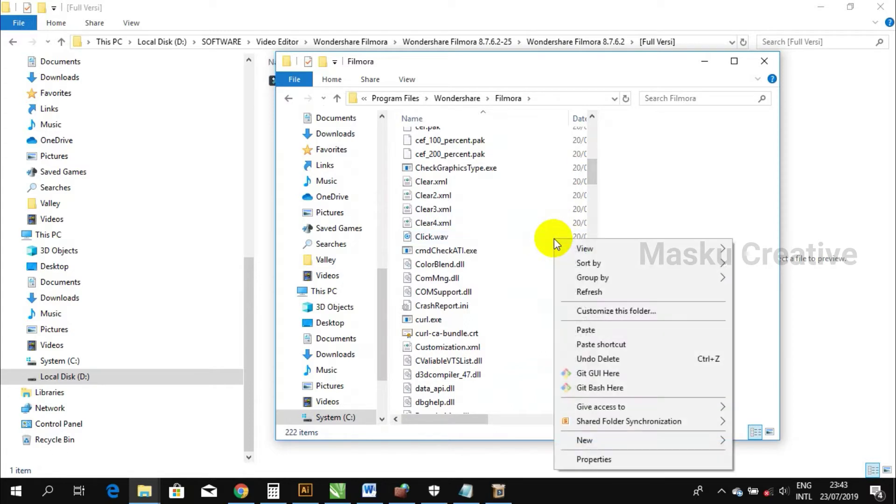
pyautogui.click(587, 329)
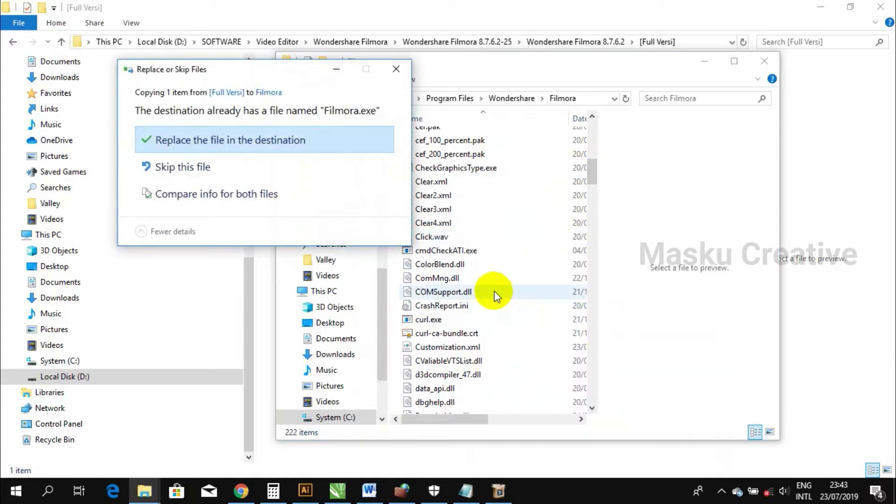
pyautogui.click(217, 141)
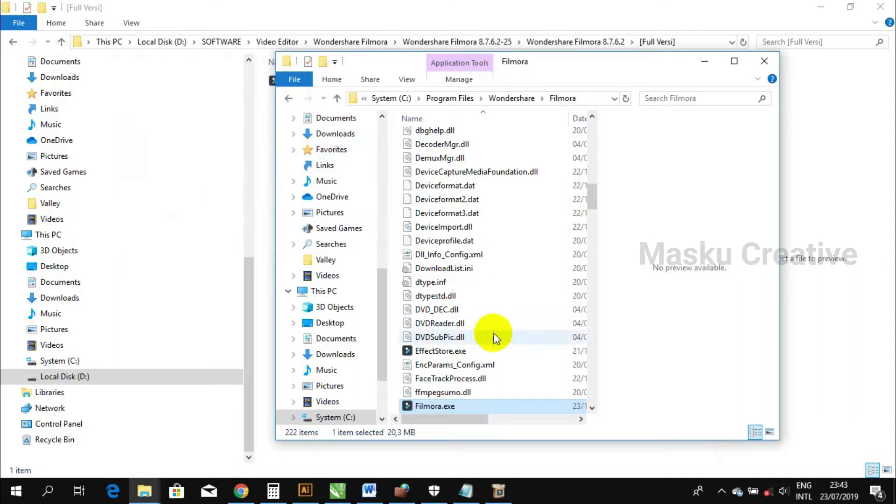
pyautogui.click(446, 409)
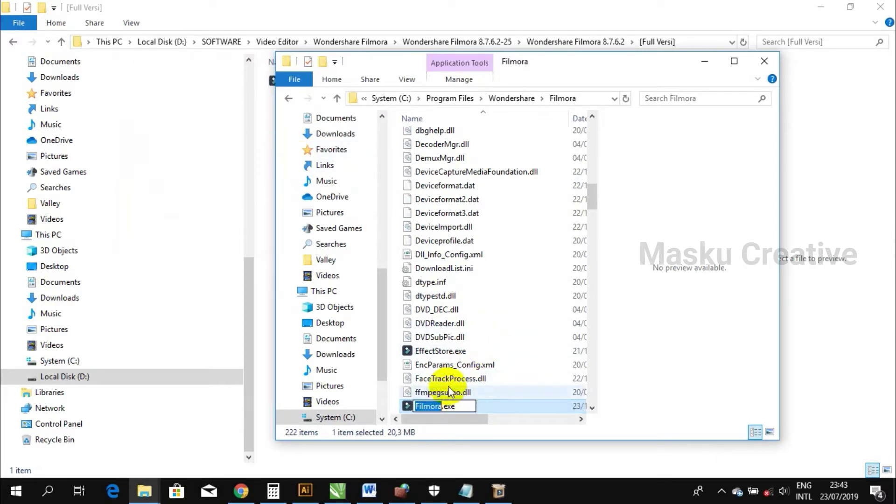
pyautogui.click(504, 392)
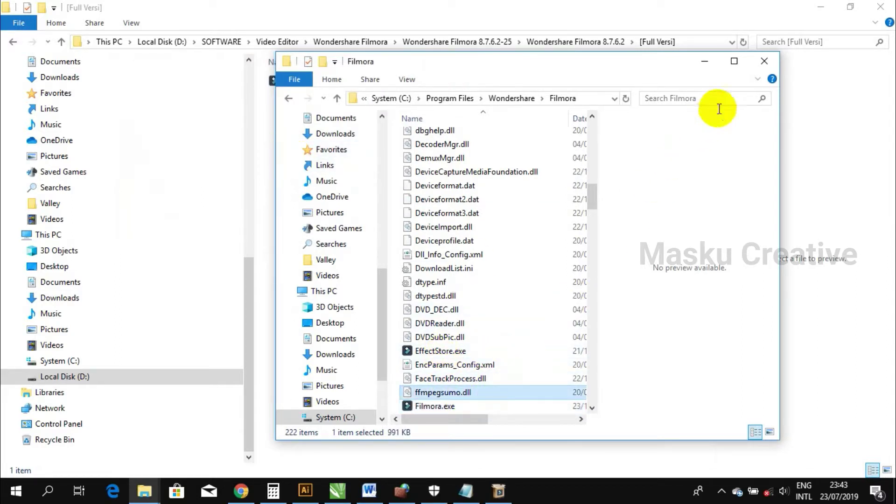
pyautogui.click(764, 62)
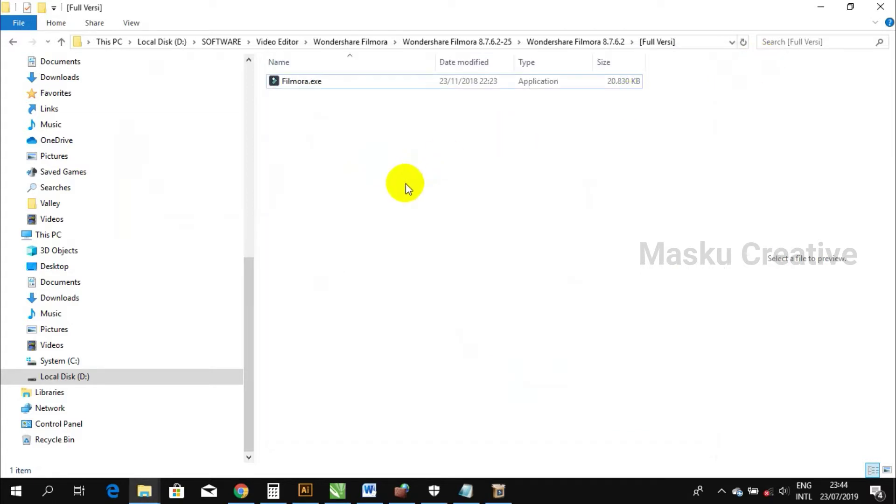
# Step: Return to the Wondershare Filmora 8.7.6.2 folder and review lines 10 to 12 and the closing note in [CARA INSTALL].txt
pyautogui.click(581, 41)
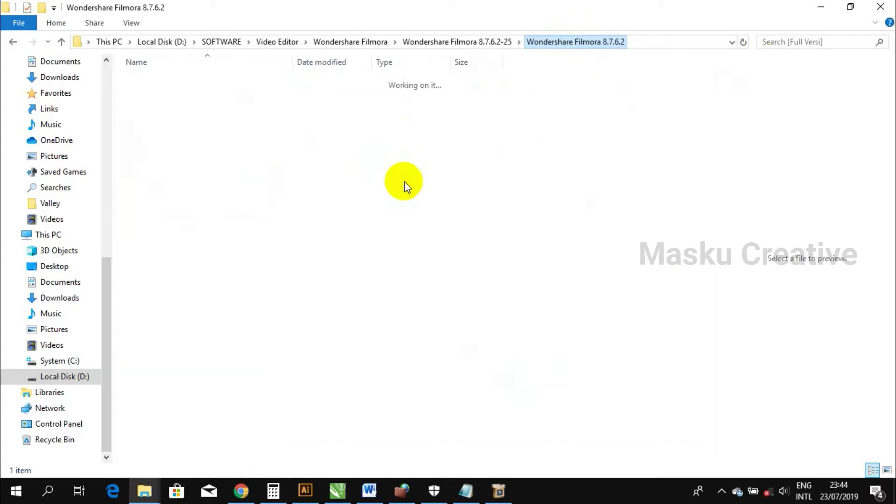
pyautogui.click(465, 490)
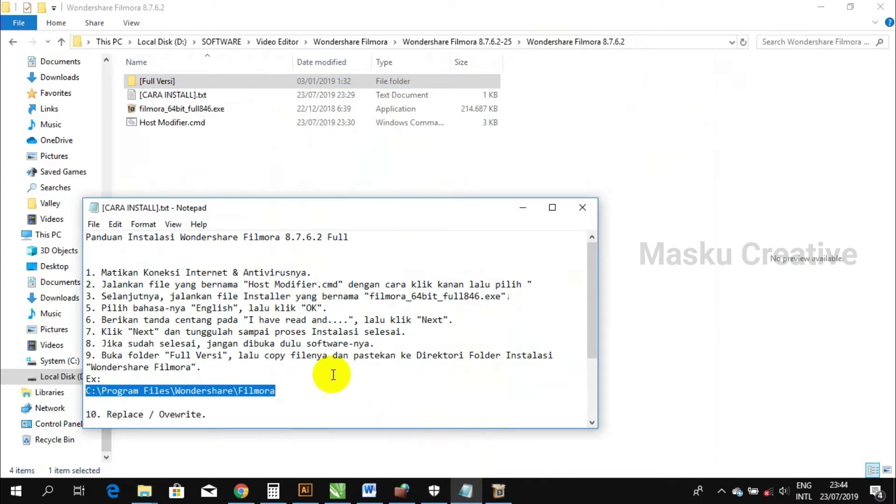
pyautogui.scroll(-1, 153, 382)
pyautogui.scroll(-2, 152, 382)
pyautogui.moveTo(107, 331); pyautogui.dragTo(226, 346)
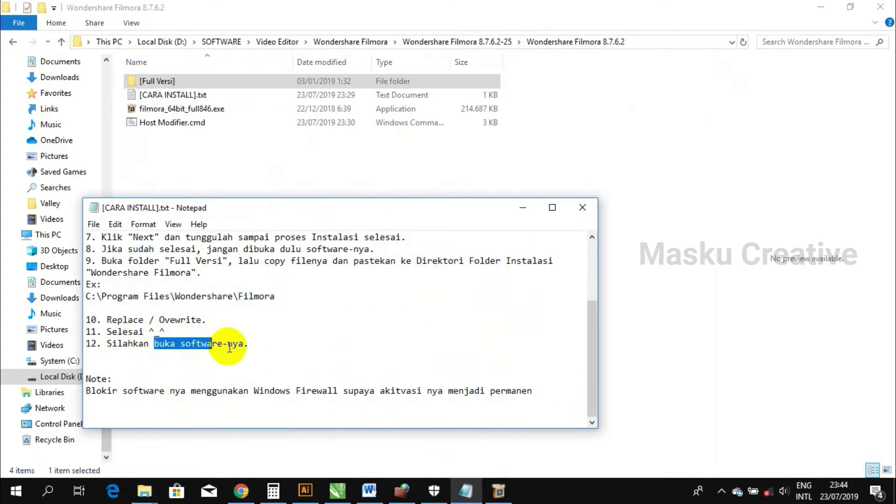
pyautogui.doubleClick(238, 344)
pyautogui.click(199, 381)
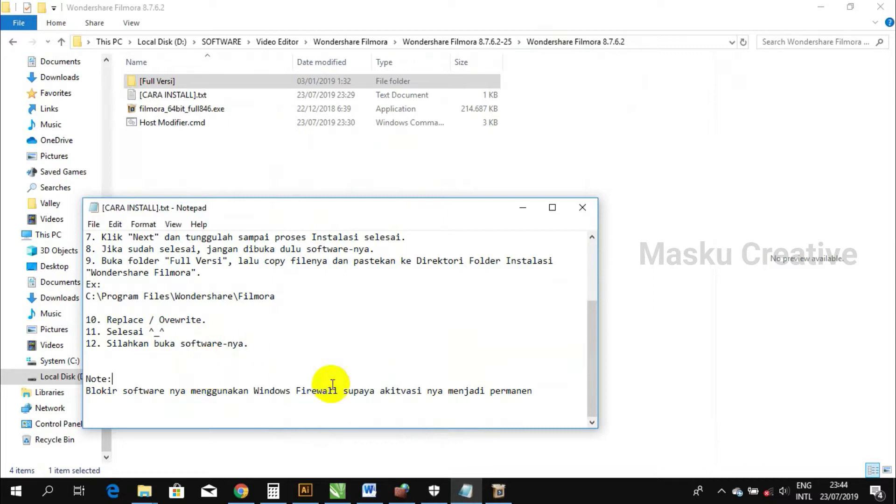
# Step: Restore the finished installer, launch Filmora from it, and enter Full Feature Mode with the 16:9 widescreen aspect ratio
pyautogui.click(498, 491)
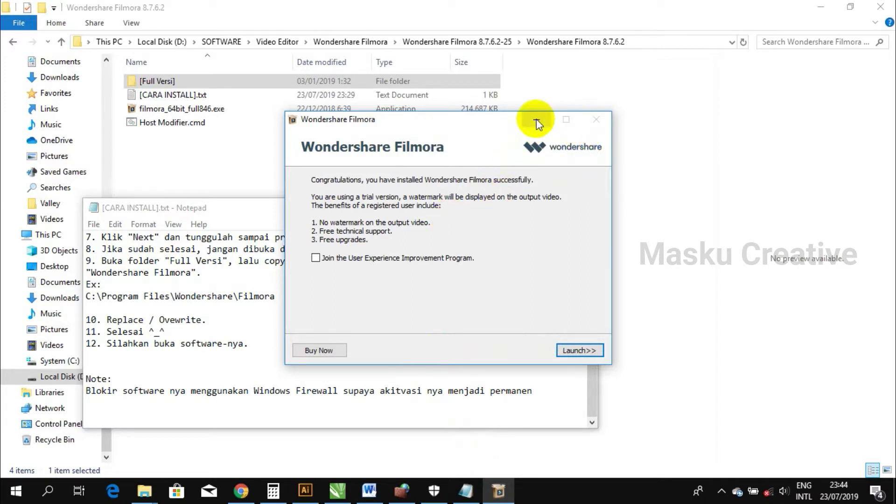
pyautogui.click(576, 351)
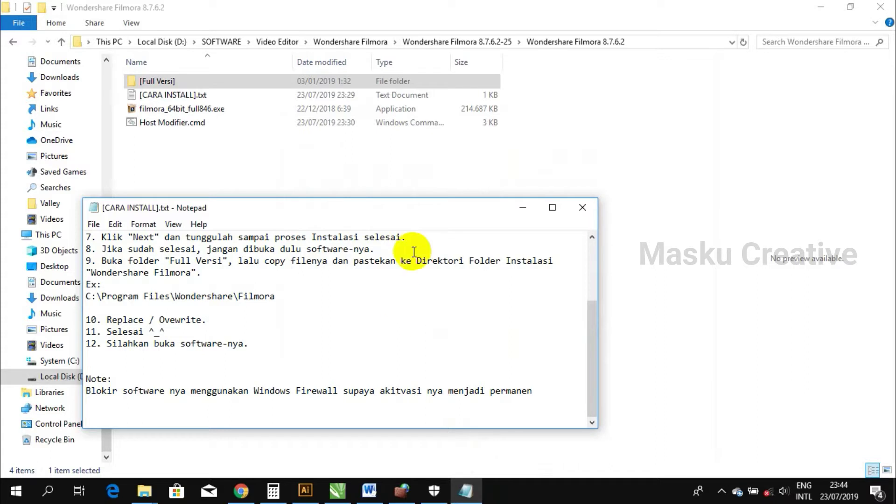
pyautogui.moveTo(410, 215); pyautogui.dragTo(471, 168)
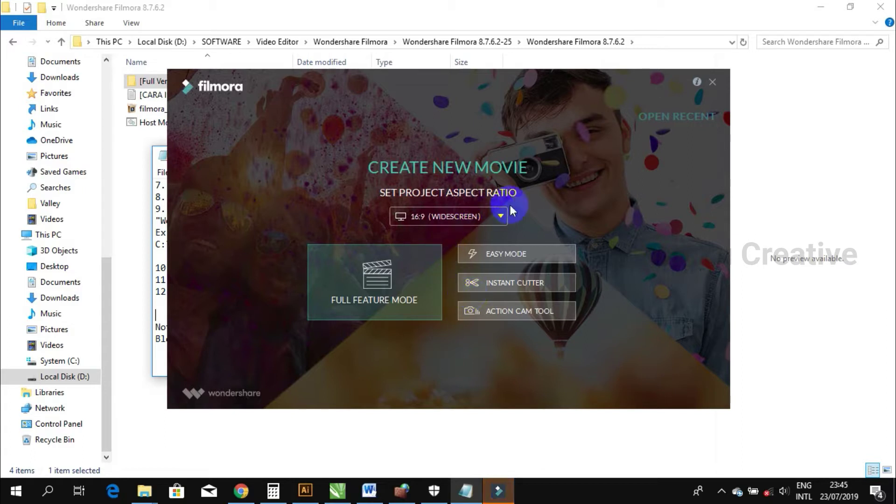
pyautogui.click(375, 291)
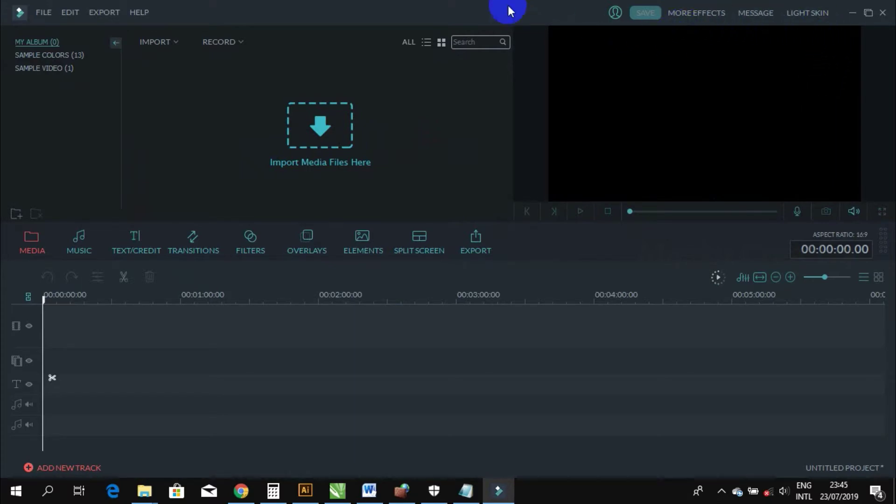
# Step: Check the version information in Filmora's About dialog, and view the About Wondershare ID web page before closing the browser
pyautogui.click(137, 12)
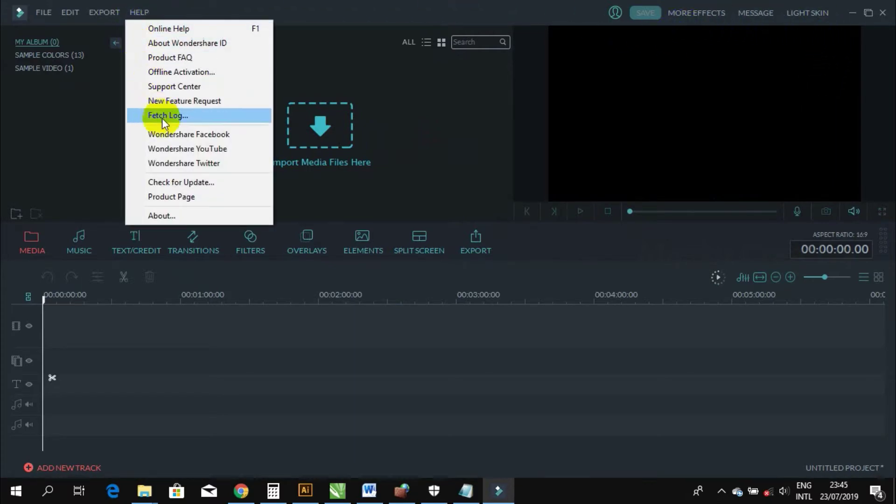
pyautogui.click(167, 217)
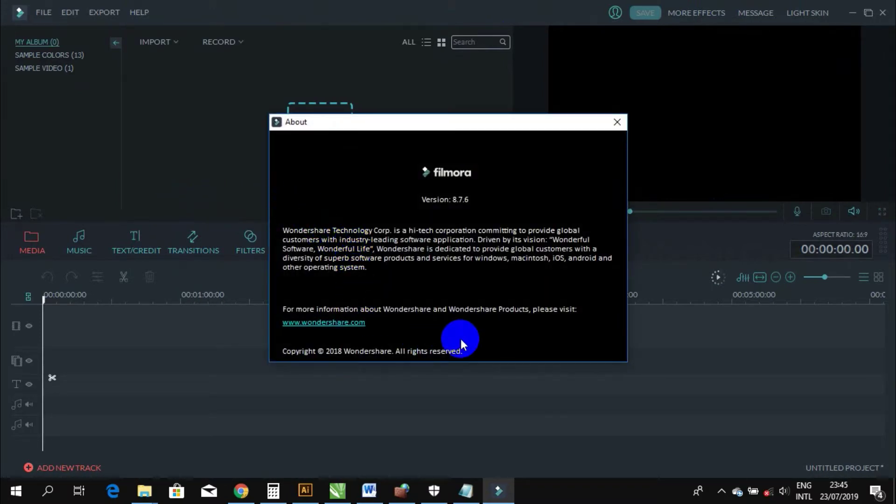
pyautogui.click(617, 123)
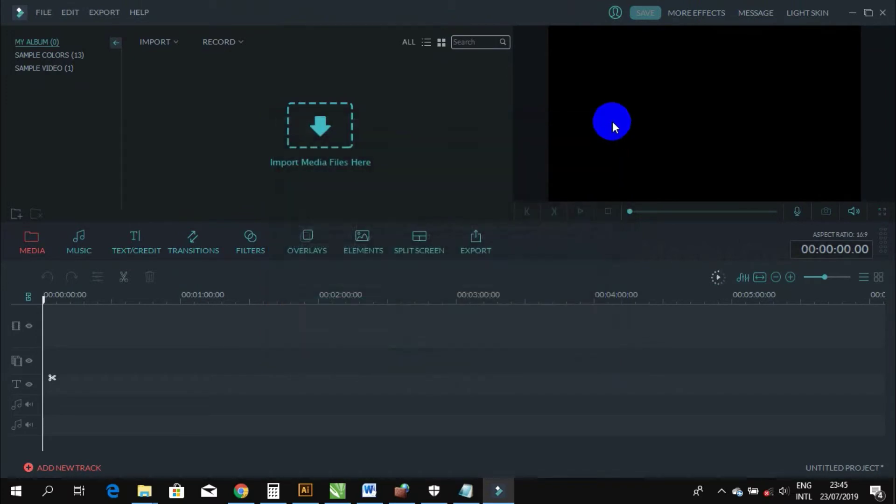
pyautogui.click(138, 12)
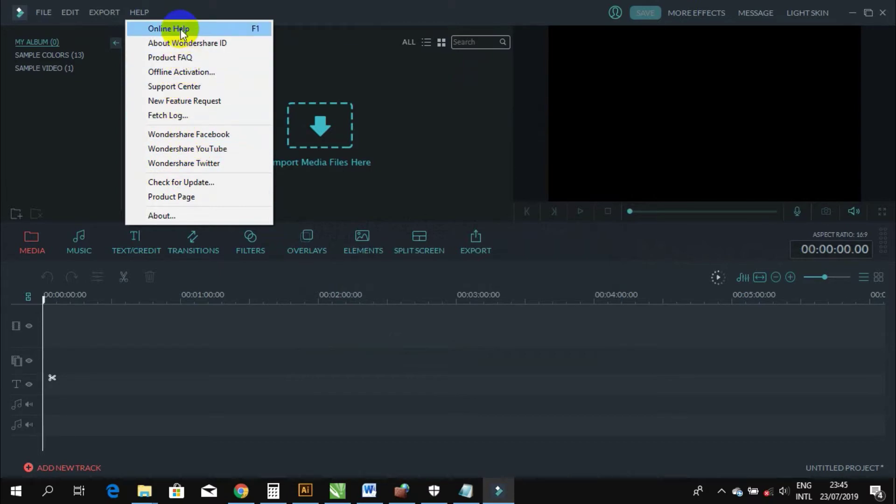
pyautogui.click(183, 41)
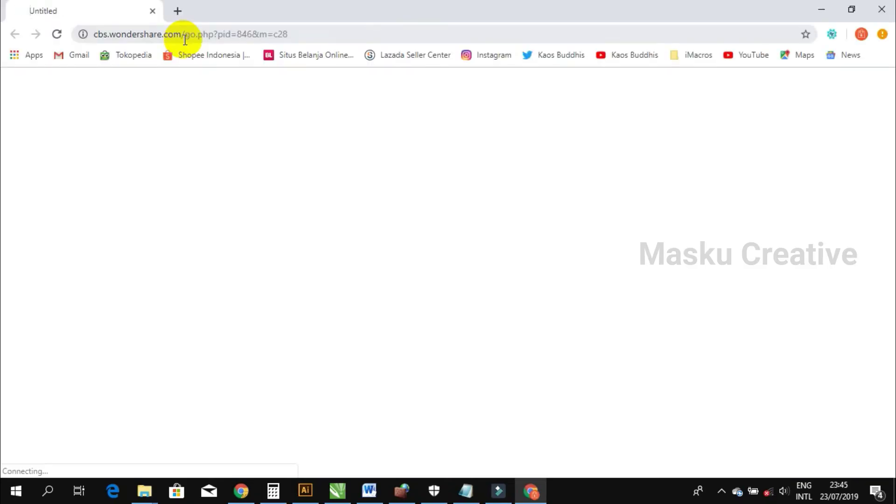
pyautogui.click(876, 9)
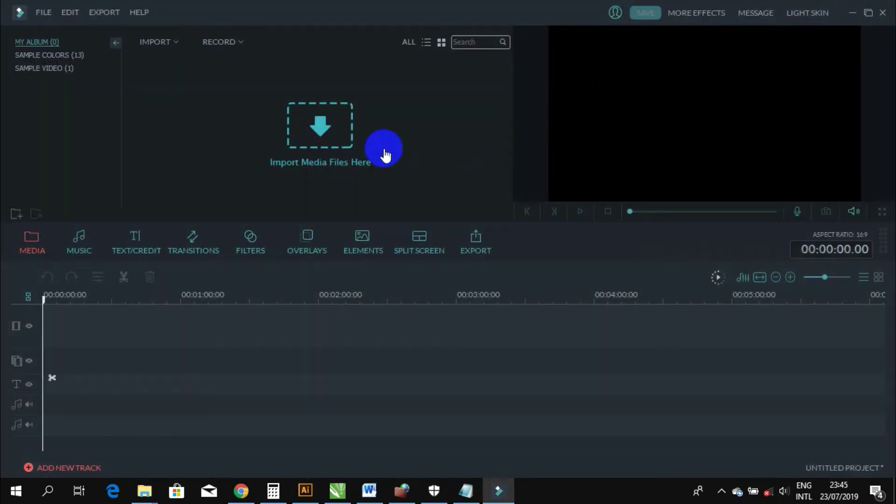
# Step: Look through Filmora's Export and File commands, and dismiss the file dialog for opening media
pyautogui.click(107, 14)
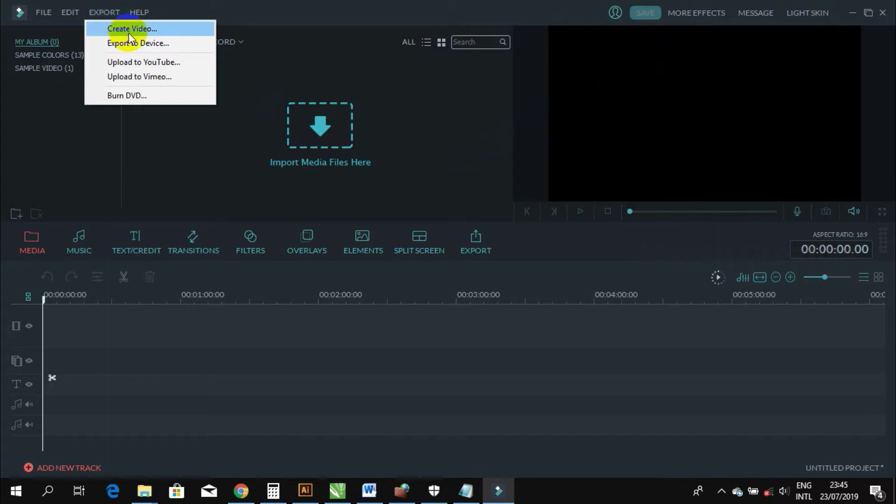
pyautogui.click(42, 14)
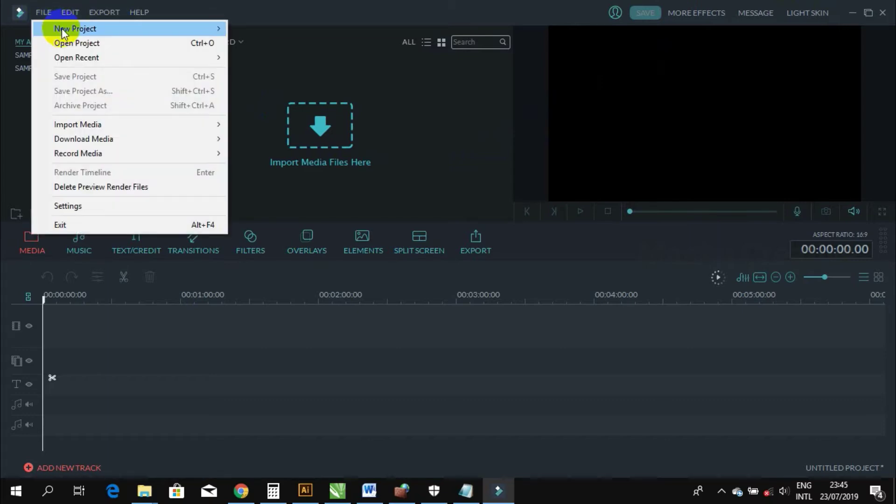
pyautogui.moveTo(62, 30)
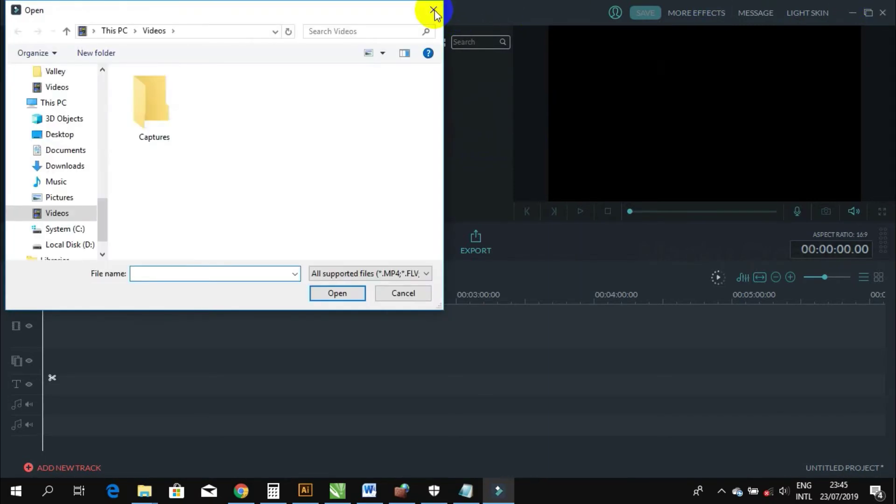
pyautogui.click(431, 9)
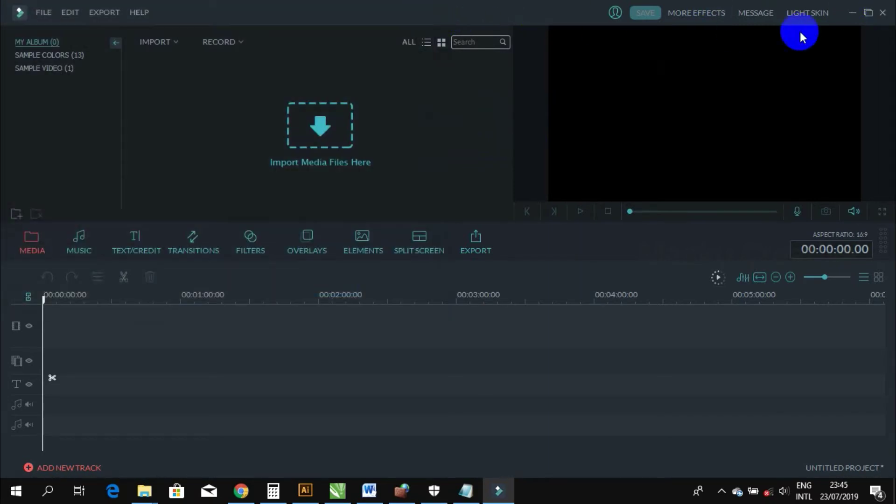
# Step: Close Filmora and add the line "Buka Windows Defender" below the Windows Firewall note in [CARA INSTALL].txt
pyautogui.click(882, 13)
pyautogui.moveTo(155, 327); pyautogui.dragTo(607, 342)
pyautogui.click(306, 340)
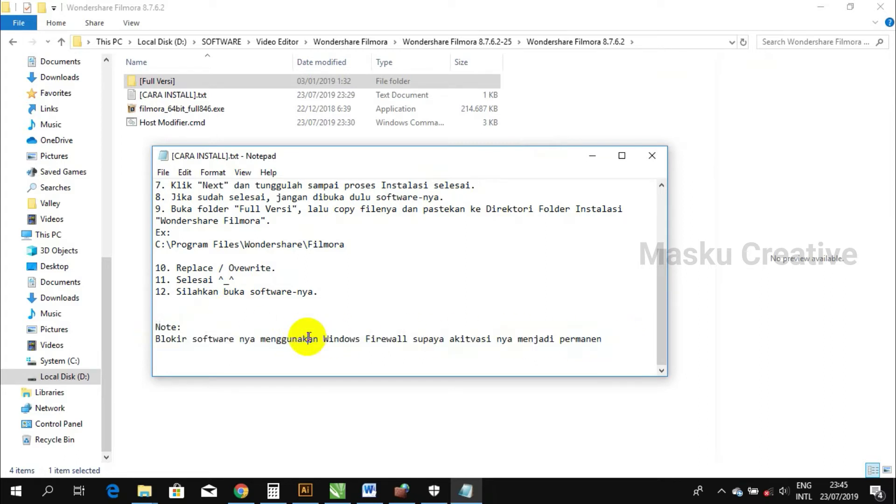
pyautogui.click(621, 339)
pyautogui.press('Return')
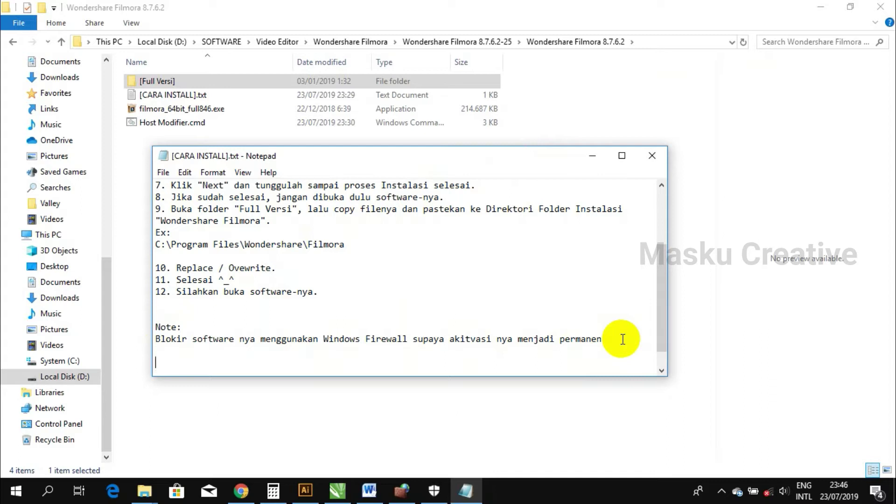
pyautogui.write('Bu')
pyautogui.write('ka Windows Defender')
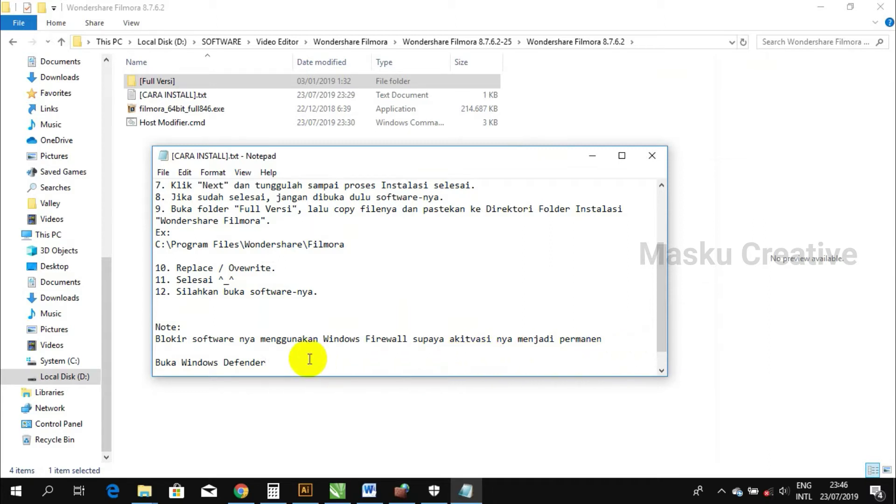
# Step: Open Windows Defender Firewall with Advanced Security and start a new inbound rule of the Program type
pyautogui.press('super')
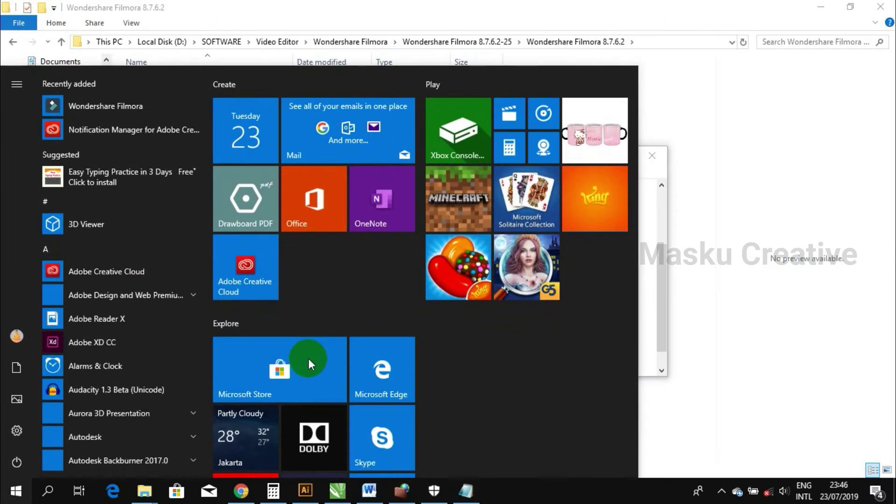
pyautogui.write('defen')
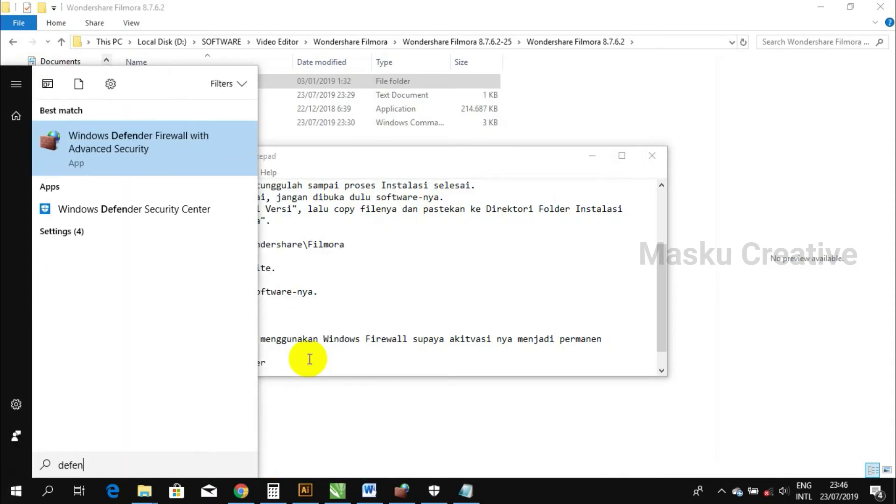
pyautogui.click(126, 148)
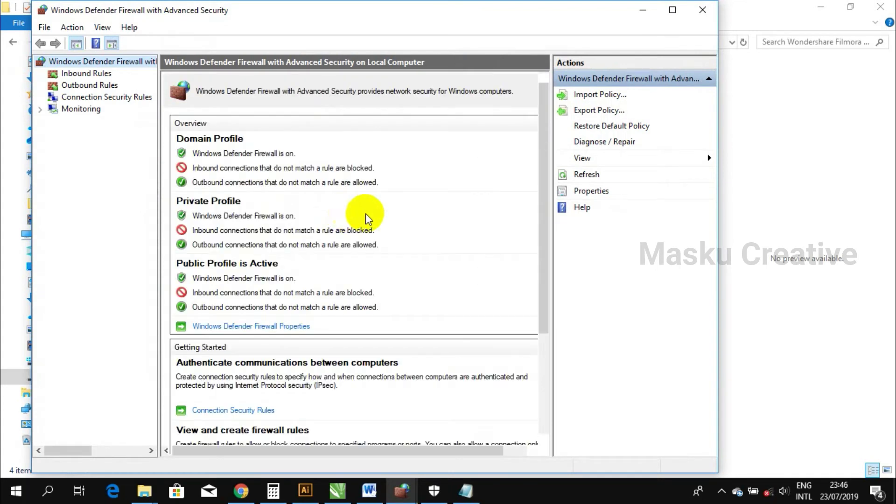
pyautogui.click(79, 74)
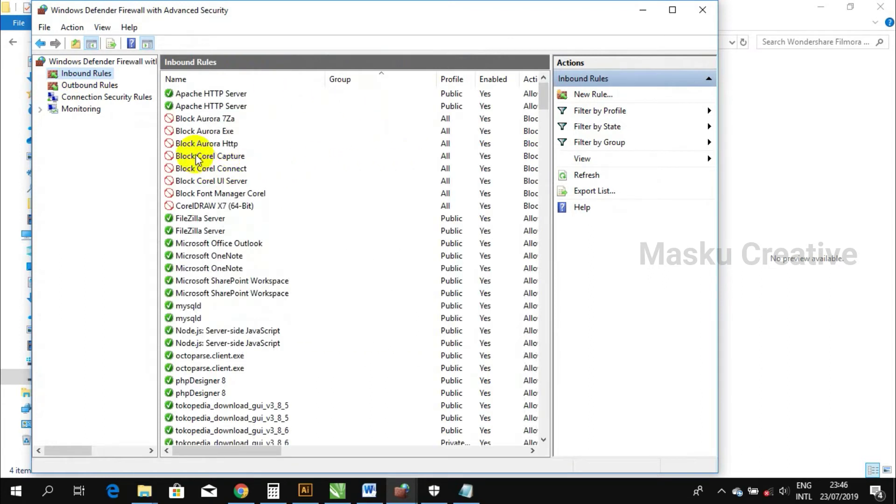
pyautogui.click(590, 97)
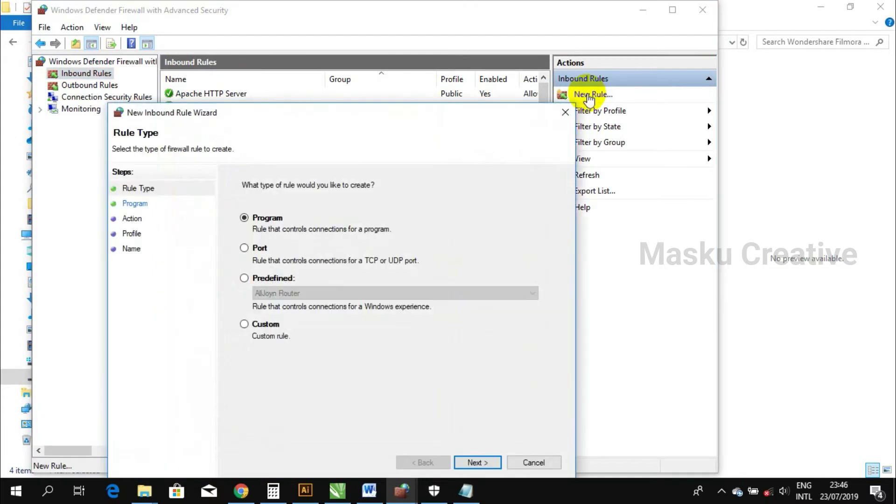
pyautogui.click(486, 464)
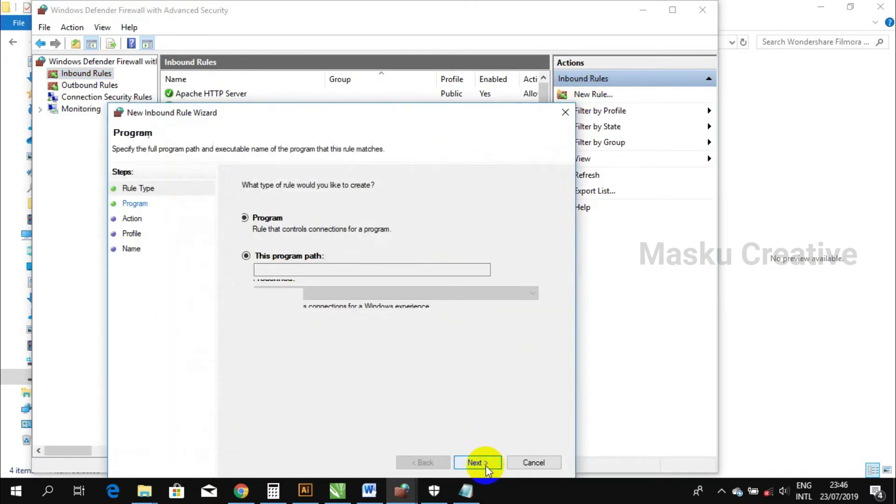
# Step: Browse for the inbound rule's program path in the Wondershare\Filmora folder under Program Files on System (C:)
pyautogui.click(527, 272)
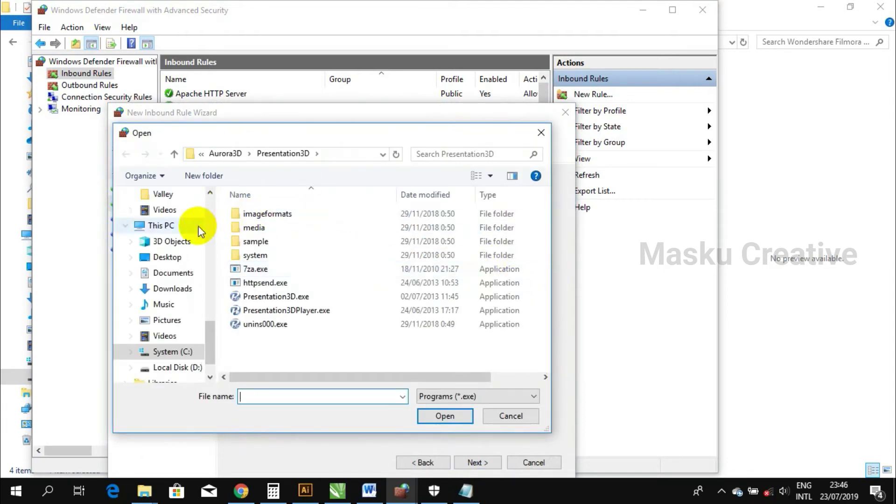
pyautogui.click(176, 352)
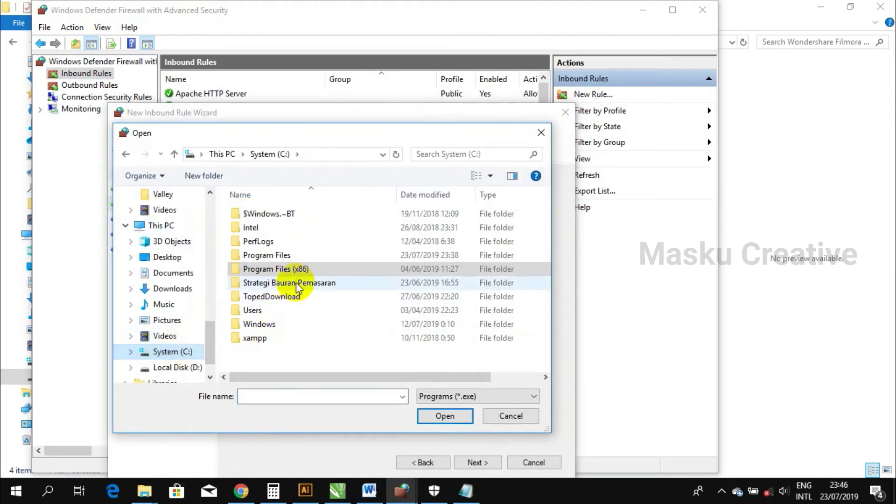
pyautogui.click(281, 259)
pyautogui.doubleClick(281, 260)
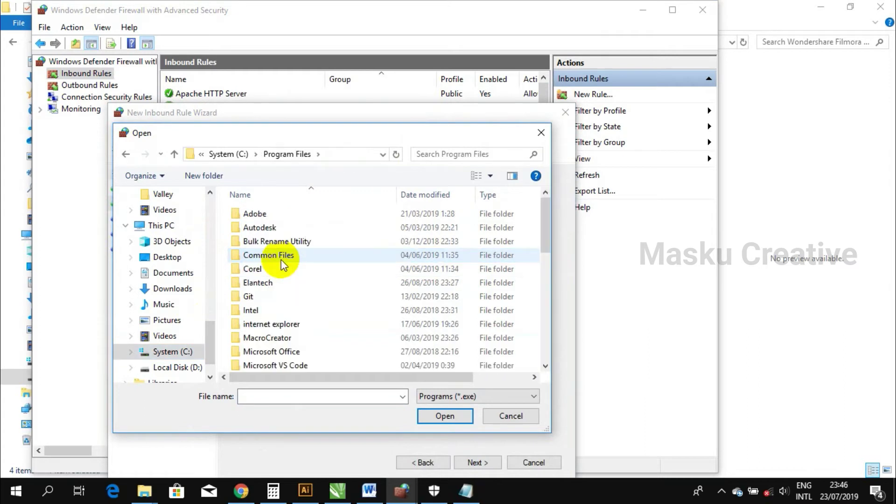
pyautogui.scroll(-10, 281, 259)
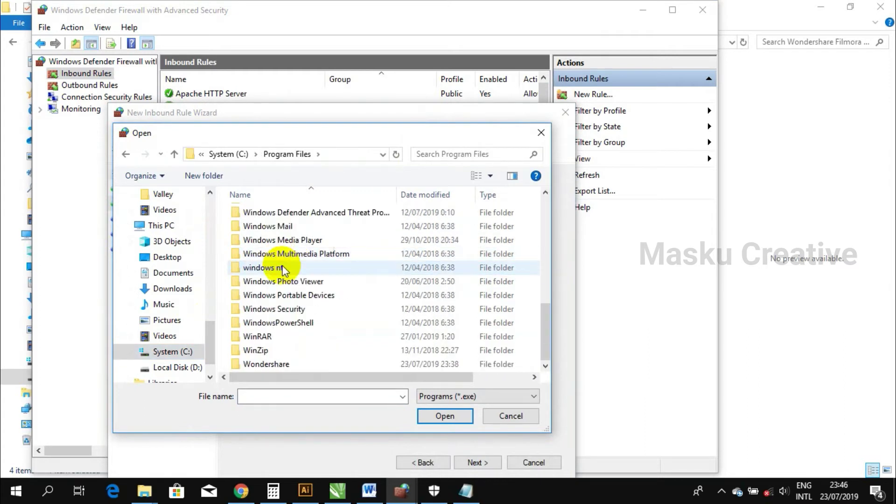
pyautogui.doubleClick(276, 364)
pyautogui.doubleClick(262, 215)
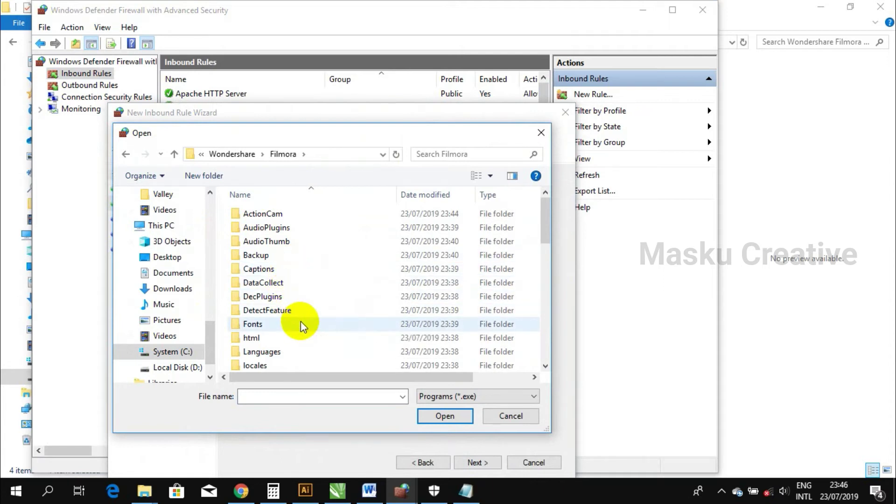
# Step: Choose Filmora.exe from the Filmora installation folder as the inbound rule's program
pyautogui.scroll(-5, 301, 323)
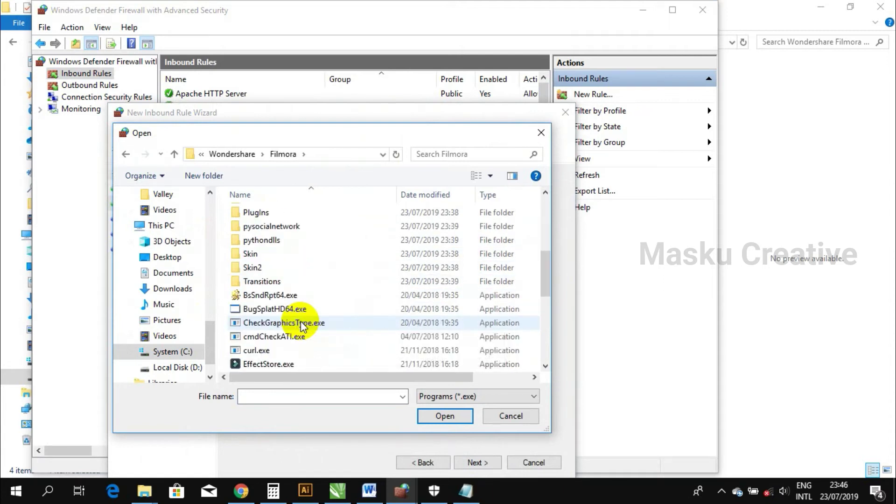
pyautogui.scroll(-2, 301, 324)
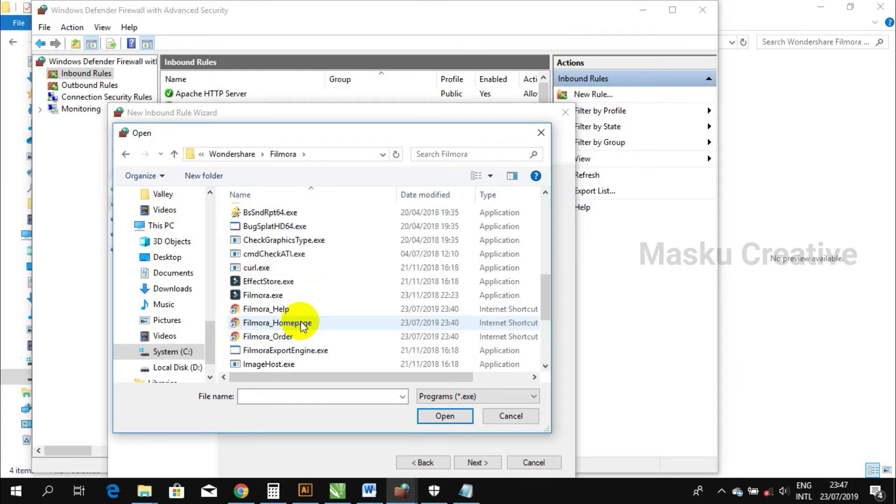
pyautogui.scroll(-1, 302, 325)
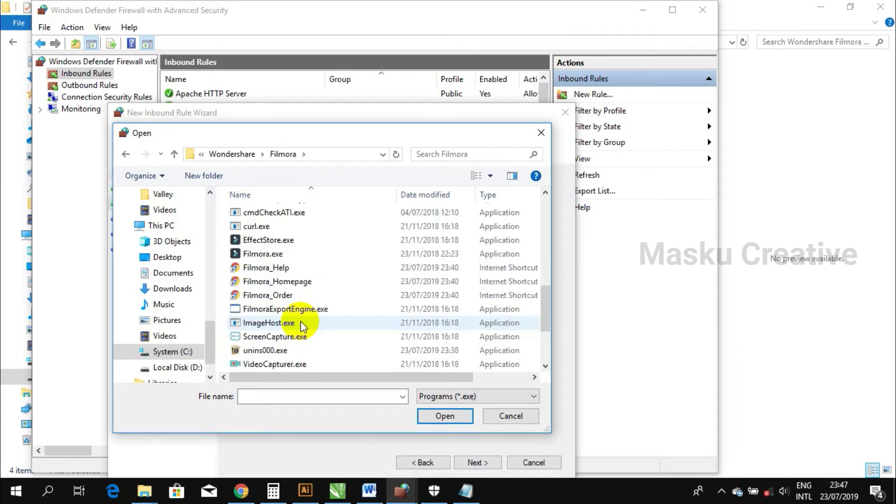
pyautogui.scroll(-1, 302, 326)
pyautogui.scroll(-1, 302, 326)
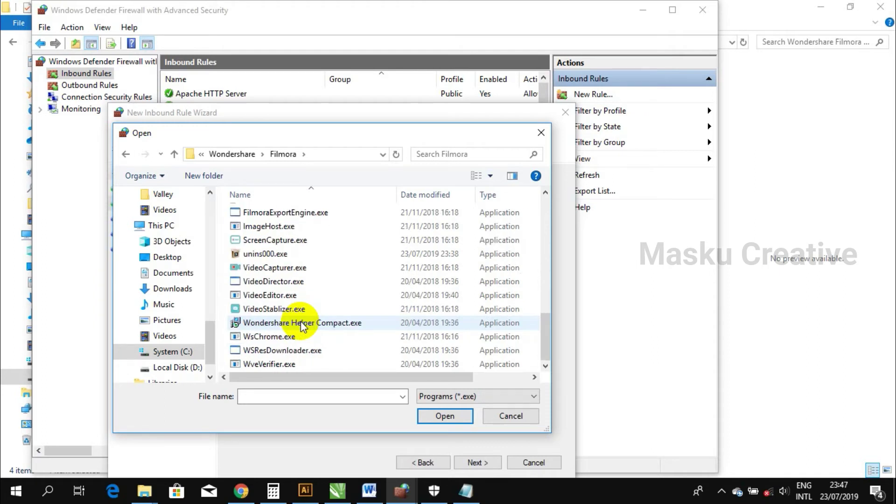
pyautogui.click(291, 325)
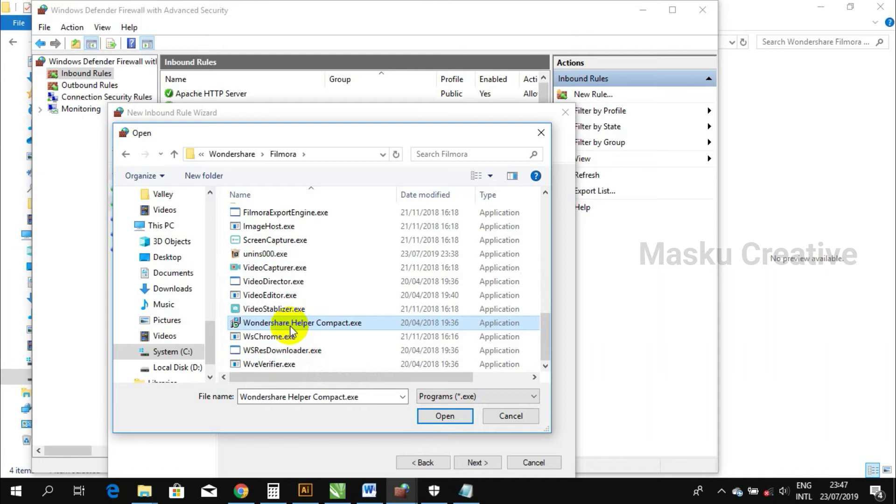
pyautogui.scroll(1, 291, 328)
pyautogui.scroll(-1, 292, 329)
pyautogui.scroll(2, 291, 329)
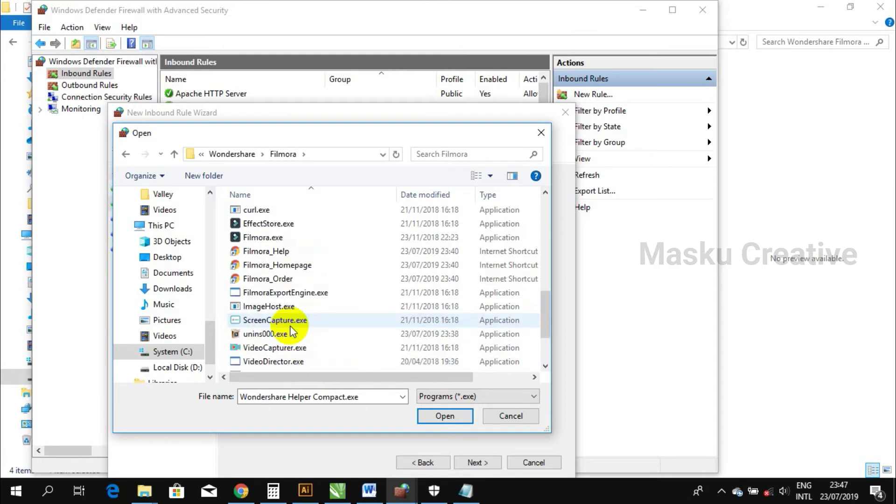
pyautogui.click(274, 240)
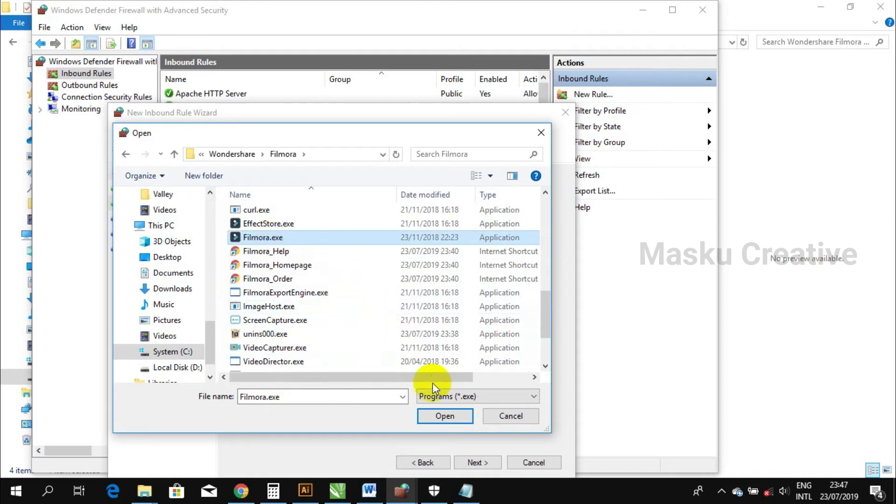
pyautogui.click(441, 416)
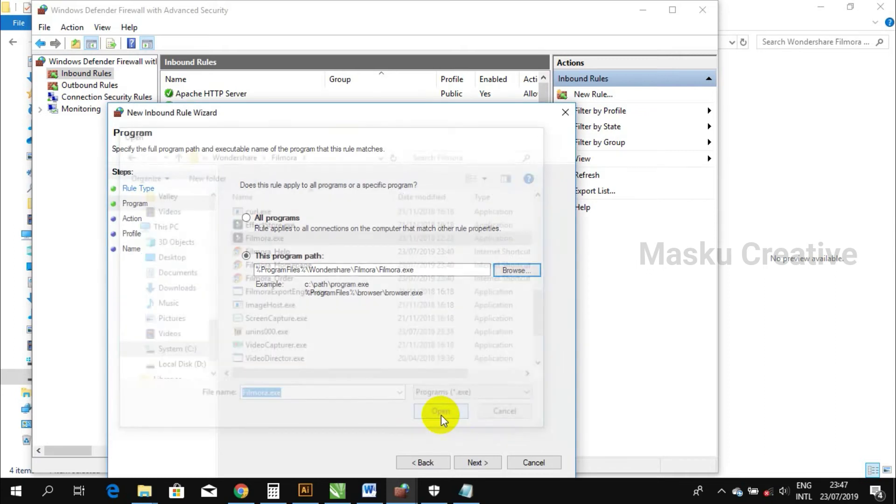
# Step: Set the inbound rule to block the connection, name it "Block Filmora", and finish creating it
pyautogui.click(471, 462)
pyautogui.click(284, 311)
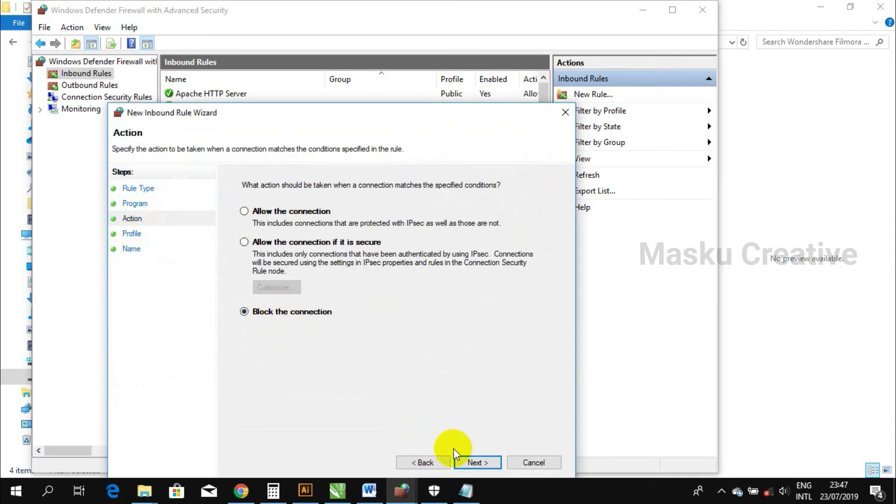
pyautogui.click(474, 461)
pyautogui.click(474, 462)
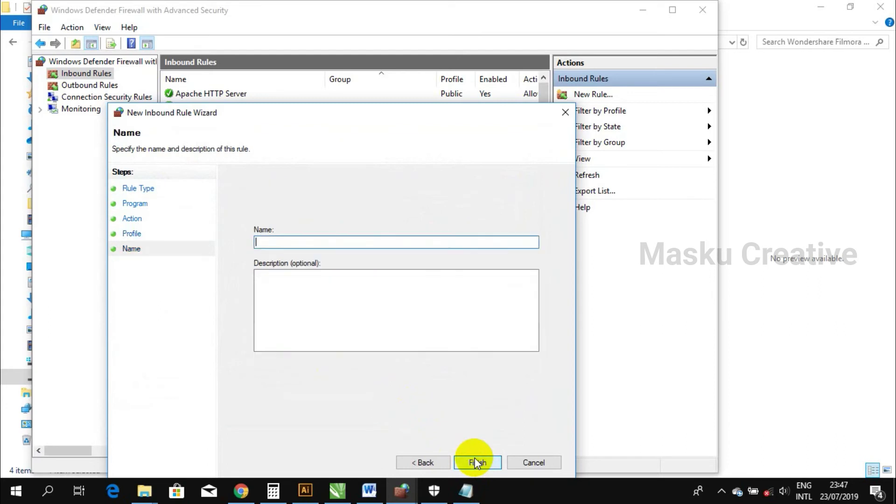
pyautogui.write('Block Filmora')
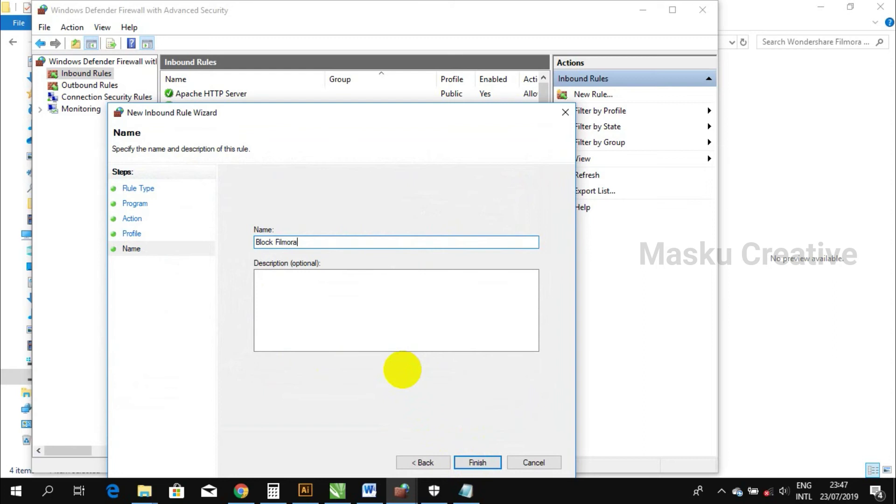
pyautogui.click(477, 462)
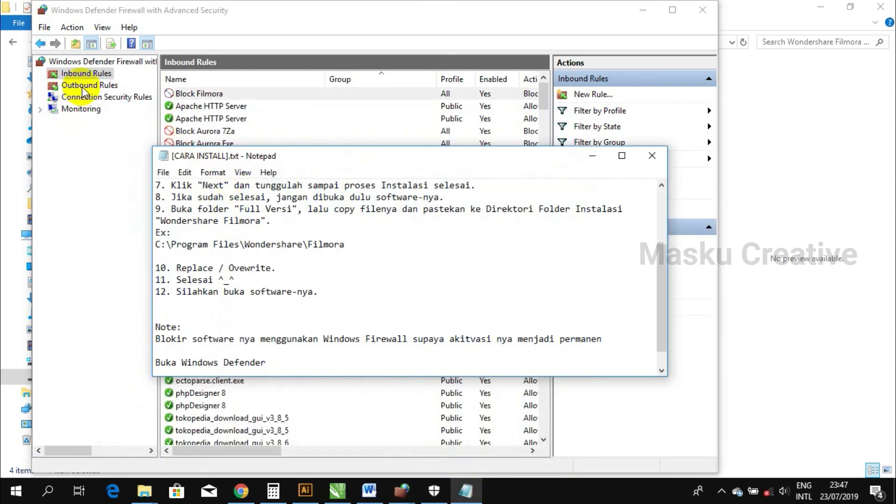
# Step: Start a new outbound rule of the Program type and choose Filmora.exe in the Wondershare\Filmora folder as its program
pyautogui.click(82, 85)
pyautogui.click(589, 94)
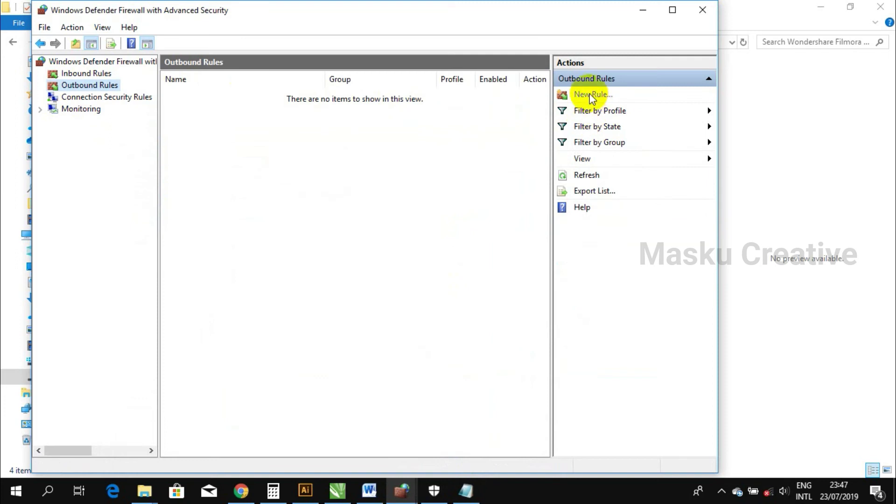
pyautogui.click(580, 95)
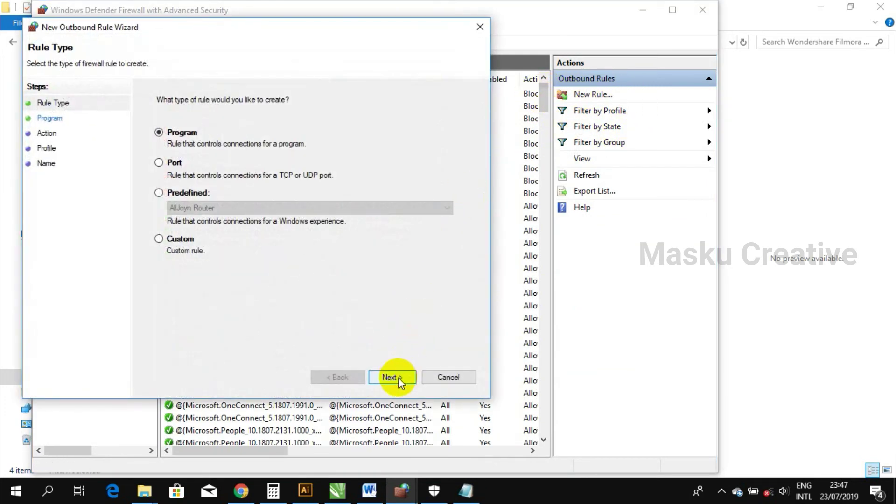
pyautogui.click(397, 378)
pyautogui.click(429, 184)
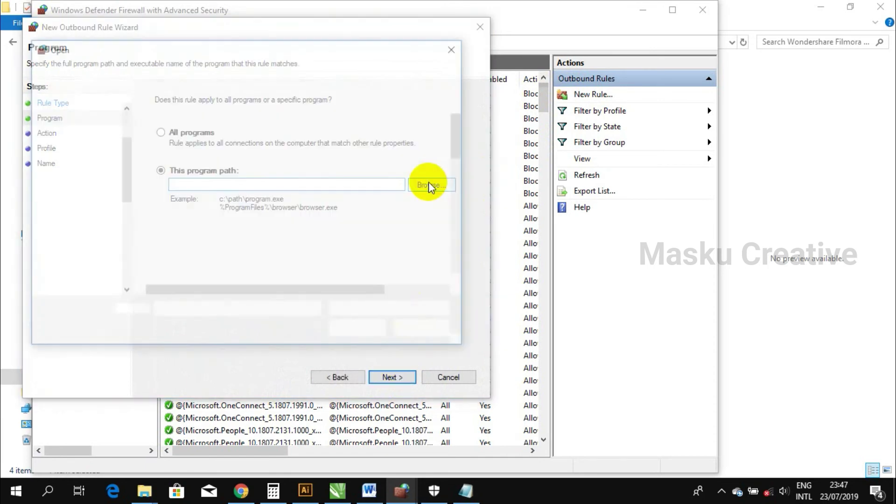
pyautogui.scroll(-12, 226, 207)
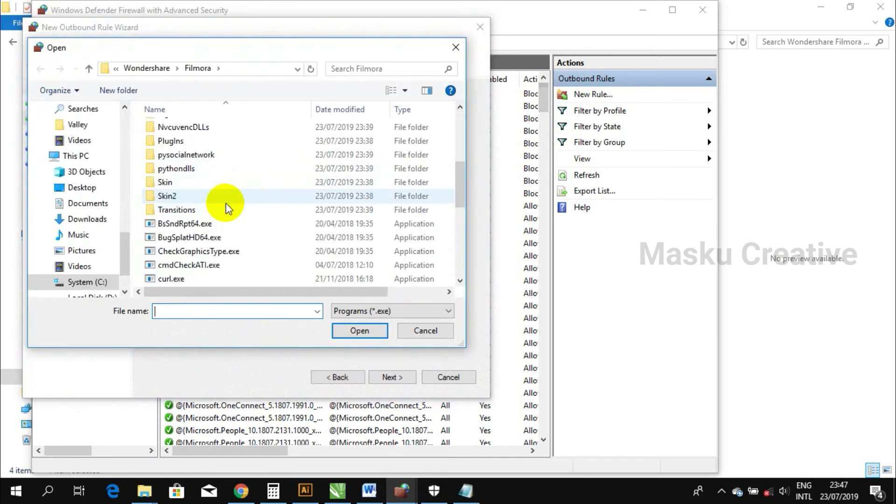
pyautogui.scroll(4, 229, 203)
pyautogui.click(189, 234)
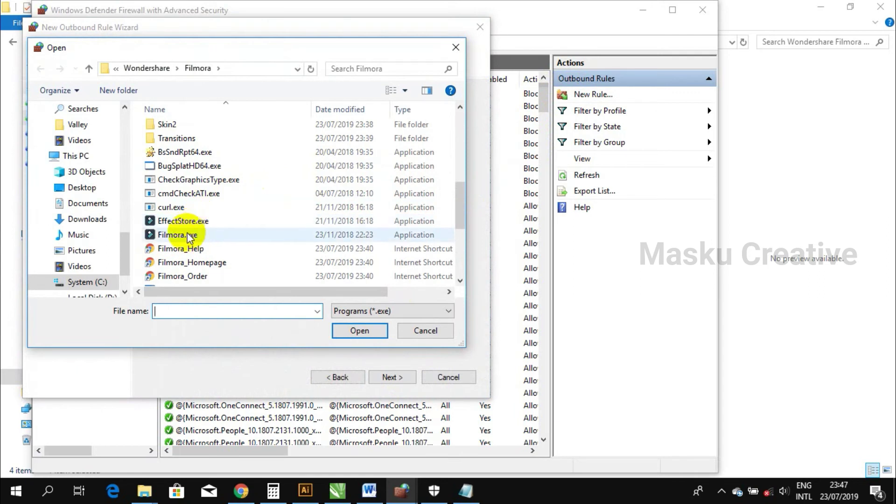
pyautogui.click(352, 331)
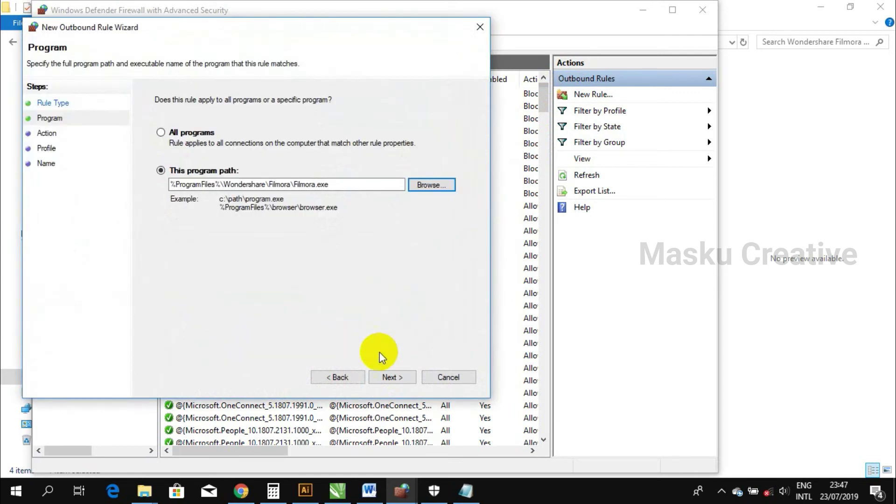
# Step: Accept the outbound rule's action and the Domain, Private and Public profiles, name it "Block Filmora", and finish creating it
pyautogui.click(403, 374)
pyautogui.click(402, 373)
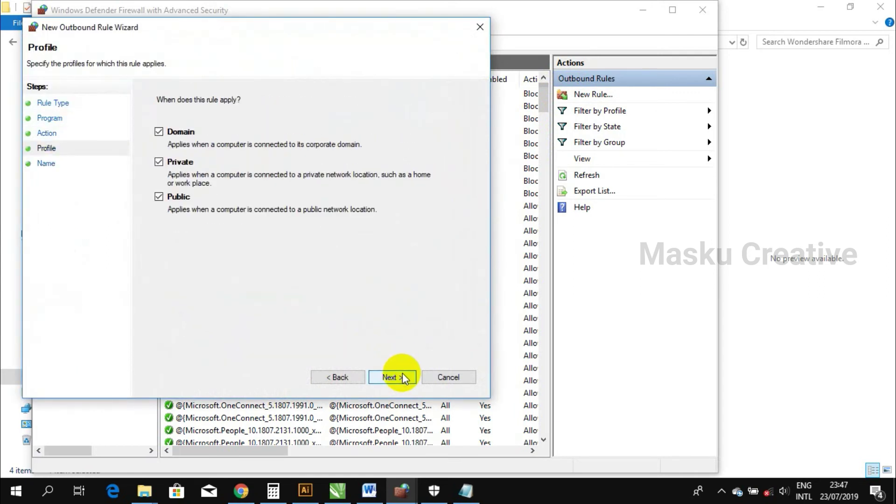
pyautogui.click(403, 374)
pyautogui.write('Block Filmo')
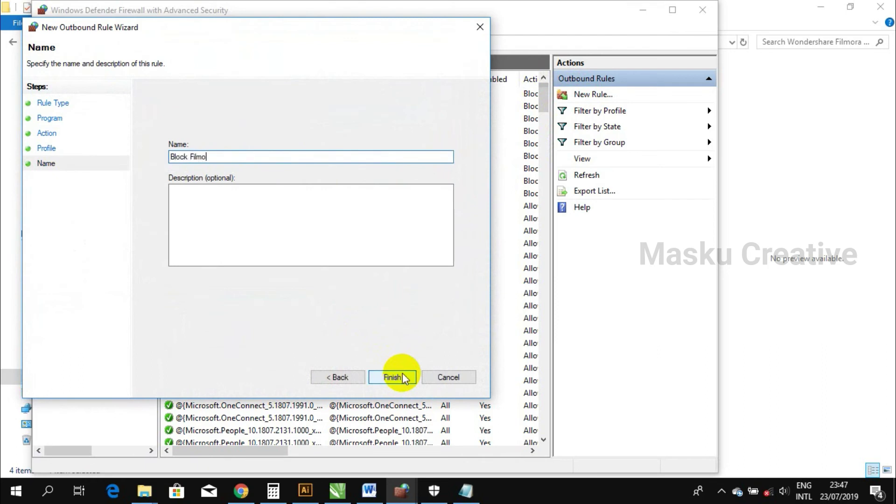
pyautogui.click(402, 377)
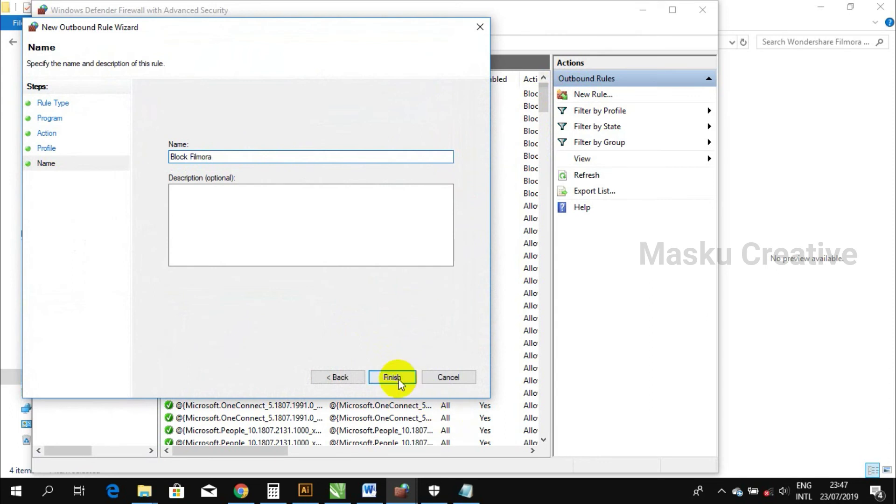
# Step: Switch to the Notepad notes and add the closing lines "OK... Instalasi sukses dan sudah full versi" and "Thanks" below "Buka Windows Defender"
pyautogui.hotkey('alt', 'Tab')
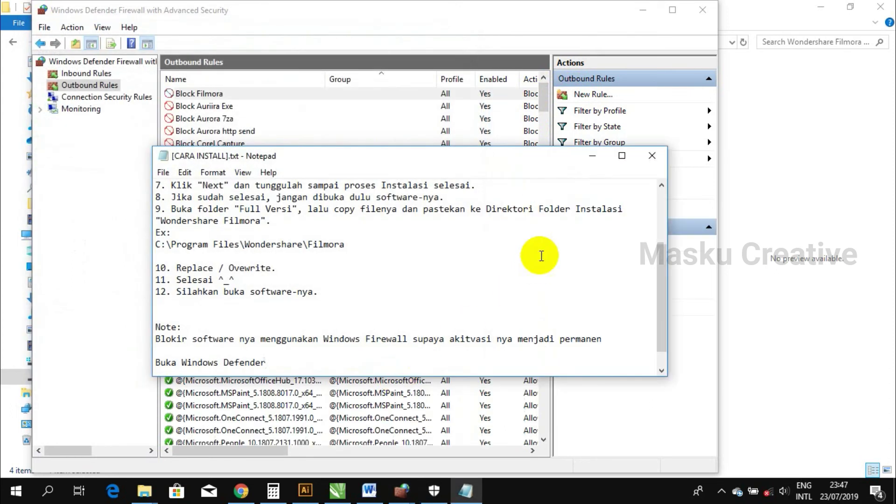
pyautogui.press('Return')
pyautogui.press('Return')
pyautogui.write('OK... In')
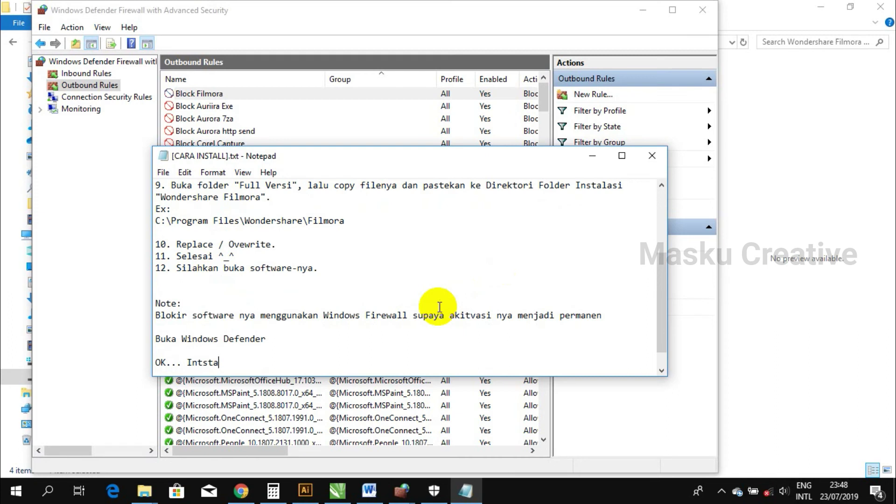
pyautogui.write('stalasi sukses dan ')
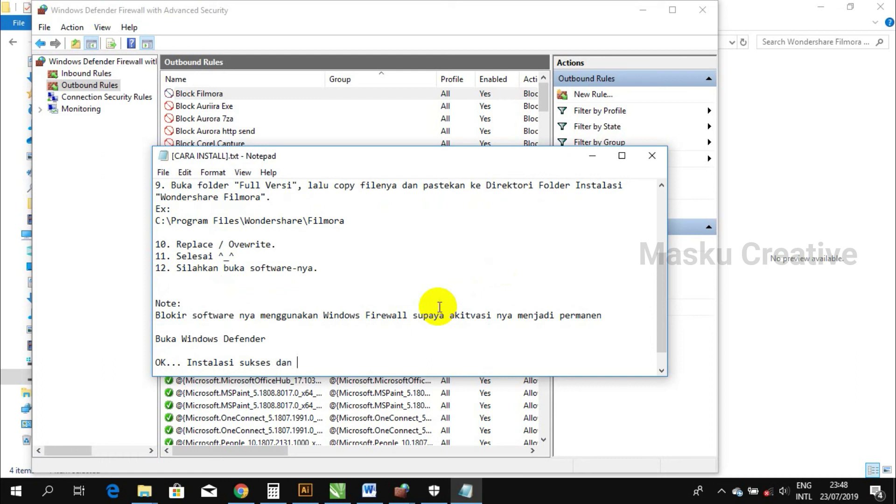
pyautogui.write('sudah full versi')
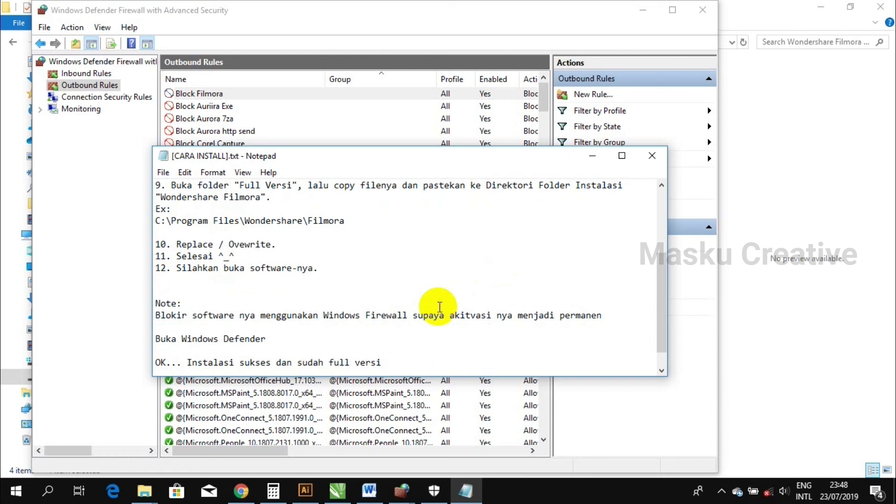
pyautogui.press('Return')
pyautogui.write('Thanks')
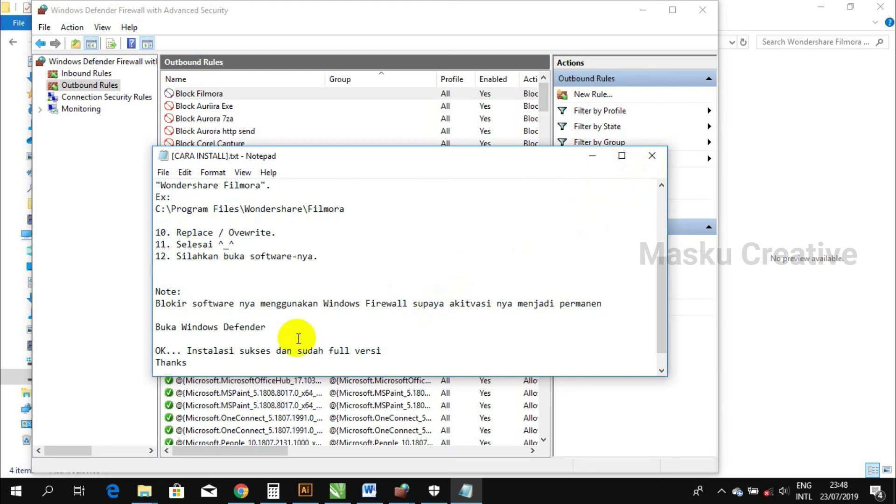
# Step: Delete the lines from "Buka Windows Defender" through "Thanks" at the end of the installation notes
pyautogui.moveTo(188, 363); pyautogui.dragTo(156, 328)
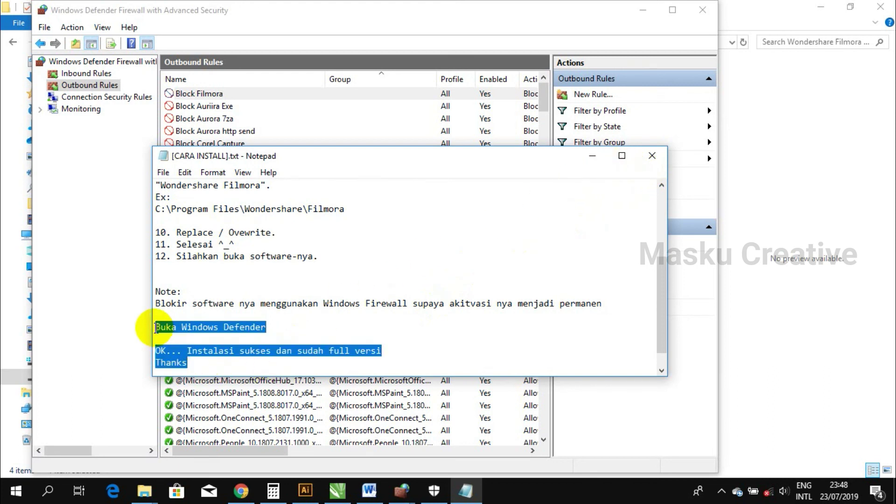
pyautogui.press('Delete')
pyautogui.scroll(4, 390, 269)
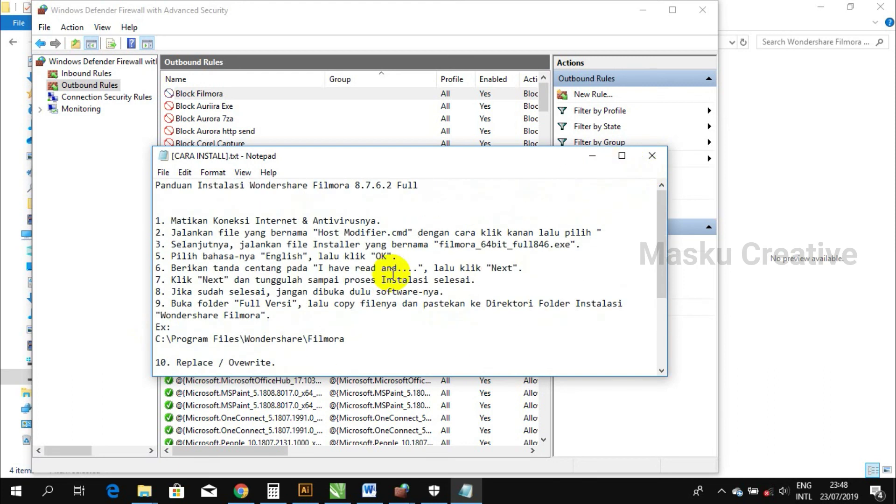
# Step: Close the installation notes without saving their changes, and close the Windows Defender Firewall with Advanced Security window
pyautogui.click(652, 156)
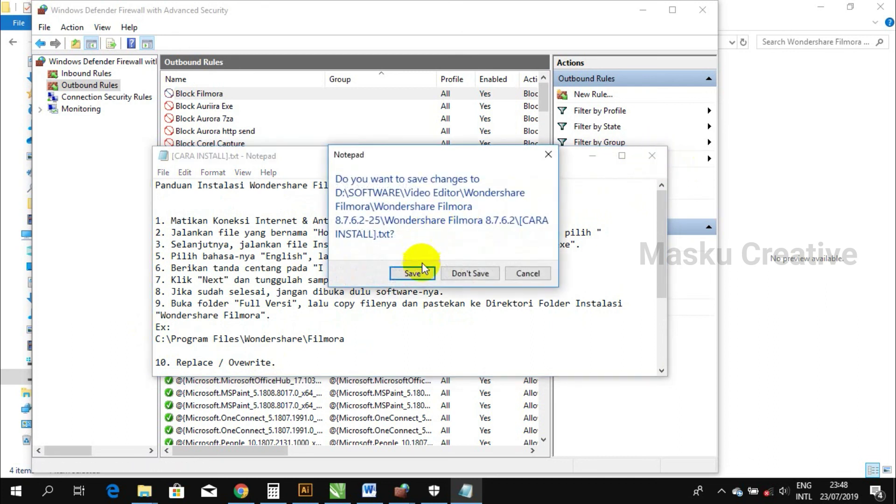
pyautogui.click(470, 273)
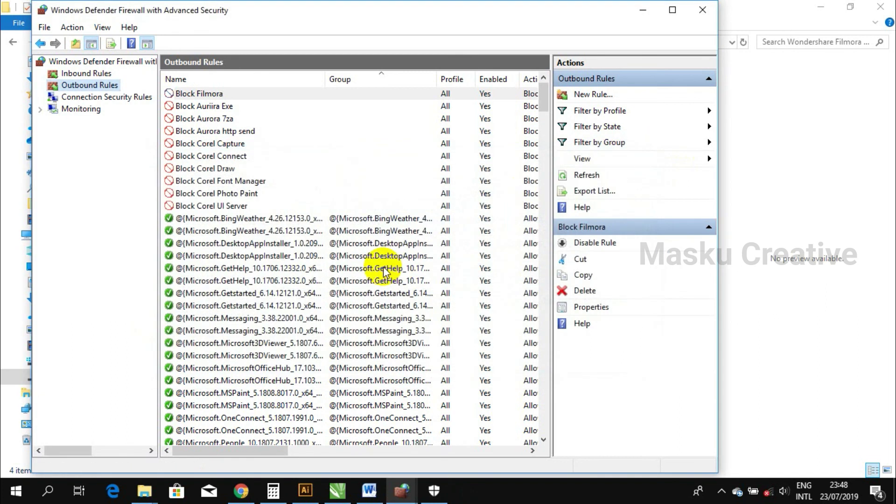
pyautogui.click(713, 15)
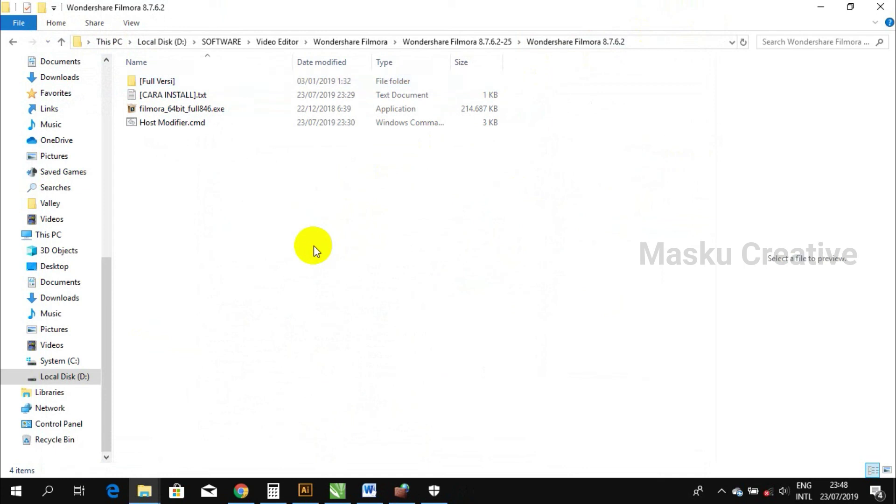